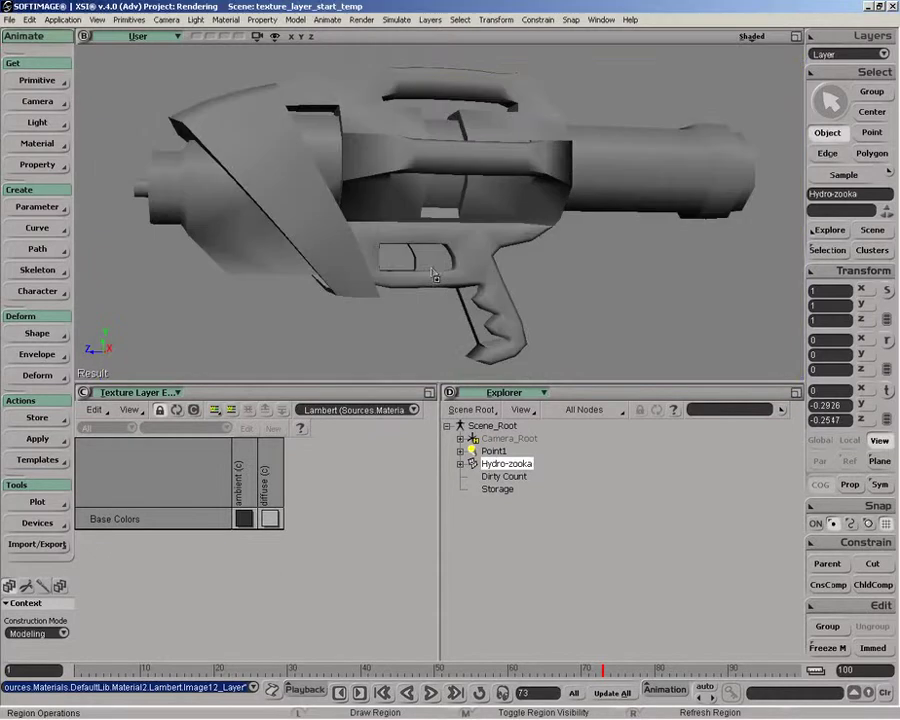
Draw a render region around the whole Hydro-zooka model in the shaded viewport
{"action": "mouse_move", "coordinate": [434, 261]}
{"action": "left_mouse_down"}
{"action": "mouse_move", "coordinate": [452, 317]}
{"action": "mouse_move", "coordinate": [460, 252]}
{"action": "mouse_move", "coordinate": [345, 202]}
{"action": "left_mouse_up"}
{"action": "key", "text": "q"}
{"action": "mouse_move", "coordinate": [128, 60]}
{"action": "left_mouse_down"}
{"action": "mouse_move", "coordinate": [260, 145]}
{"action": "mouse_move", "coordinate": [735, 318]}
{"action": "mouse_move", "coordinate": [797, 377]}
{"action": "left_mouse_up"}
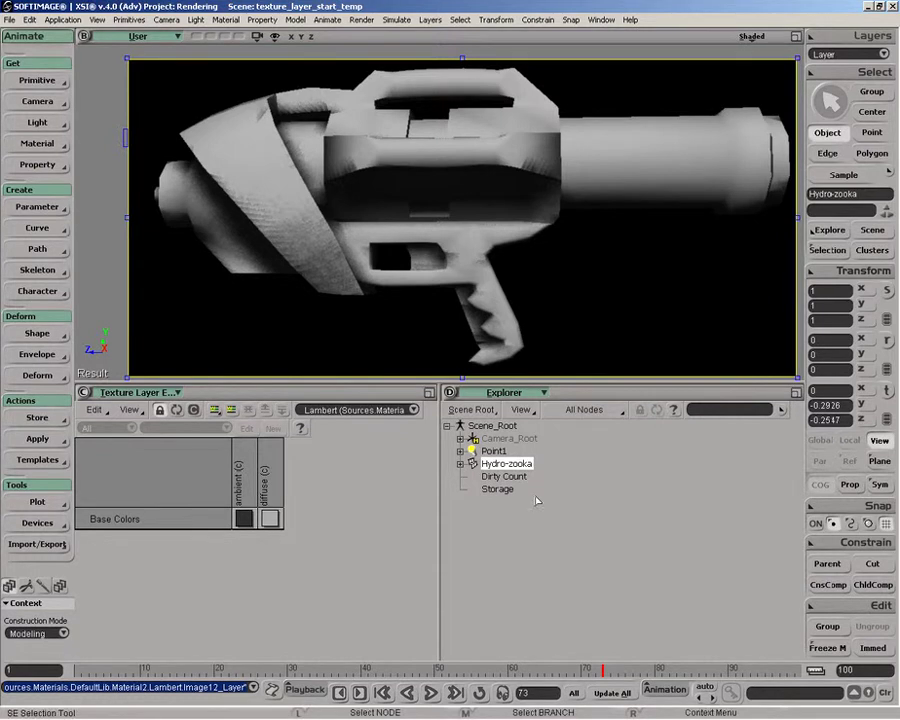
Add an image texture layer to the Lambert shader and assign the bazooka6F_psd image to it
{"action": "left_click", "coordinate": [233, 410]}
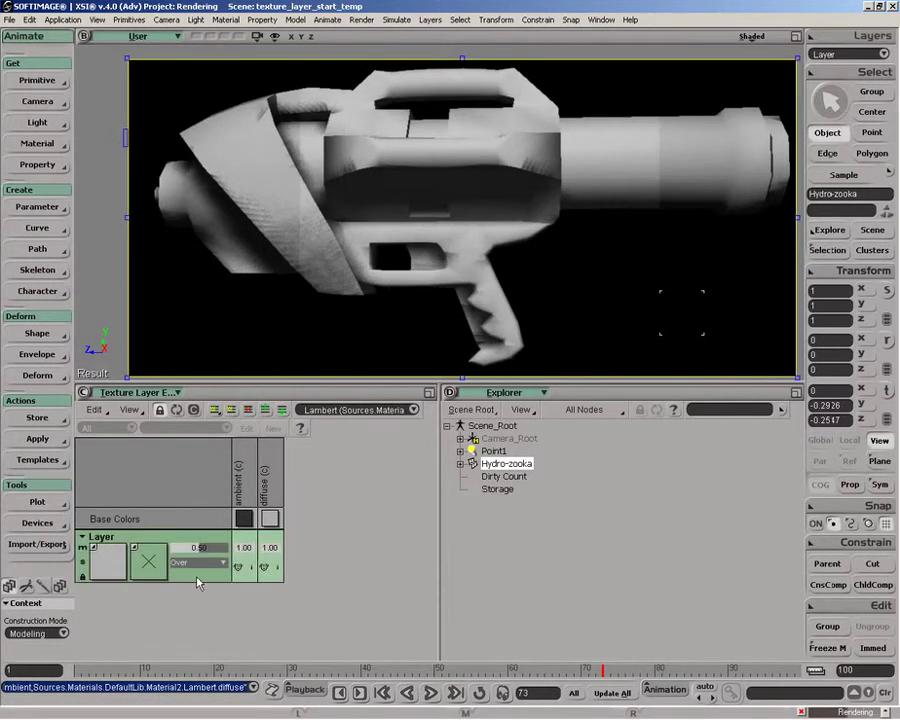
{"action": "key", "text": "Delete"}
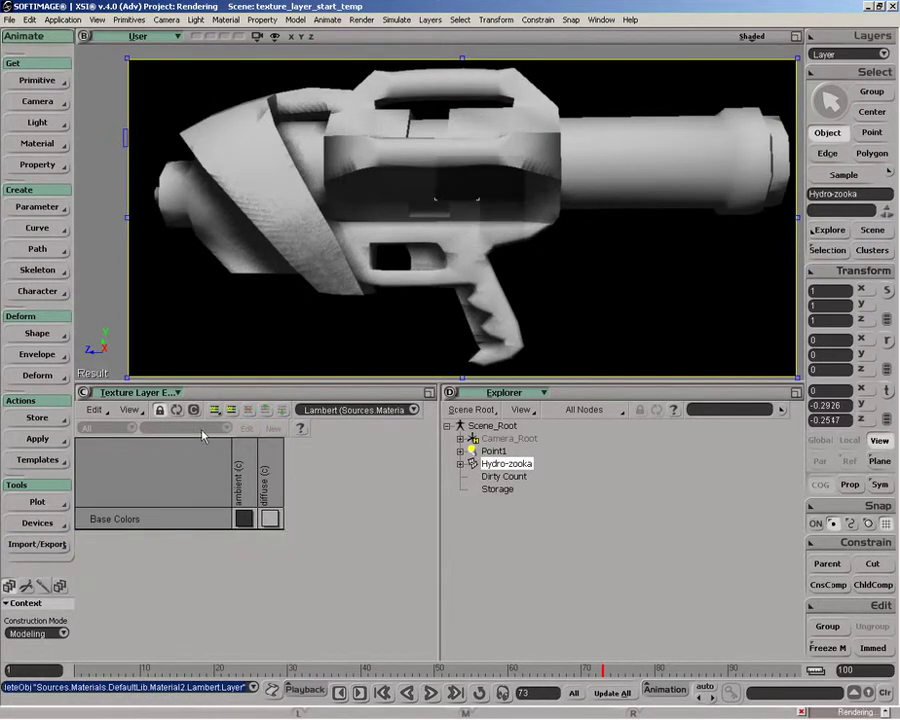
{"action": "left_click", "coordinate": [215, 410]}
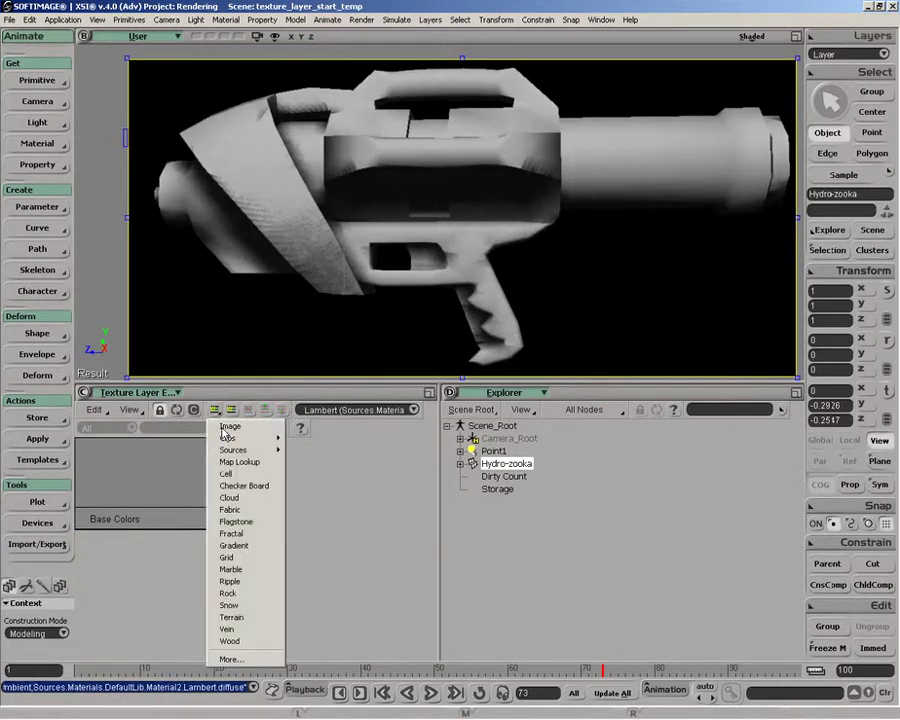
{"action": "left_click", "coordinate": [226, 427]}
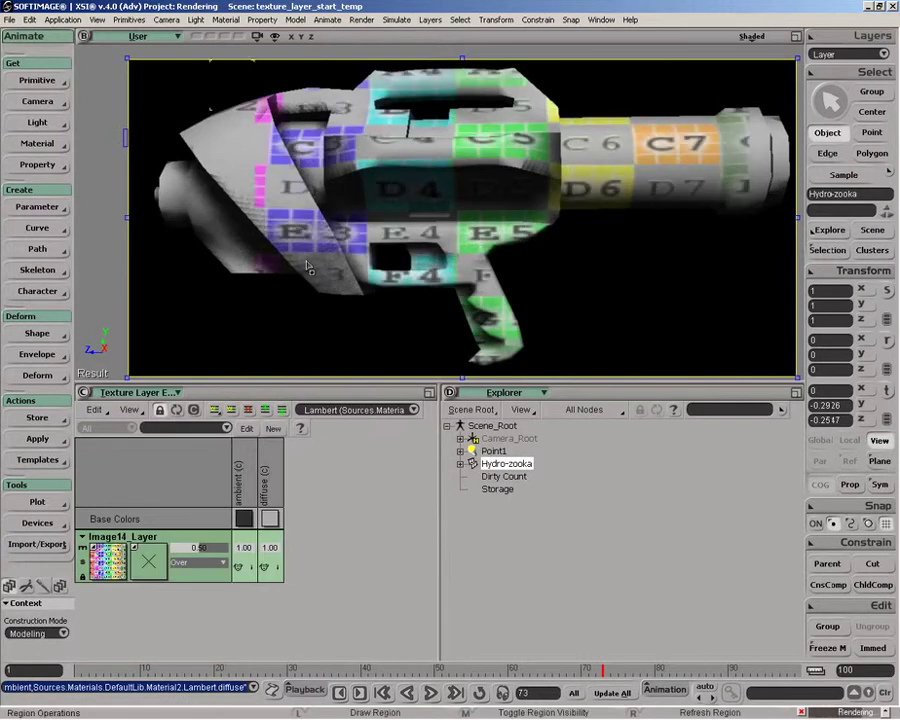
{"action": "left_click", "coordinate": [109, 565]}
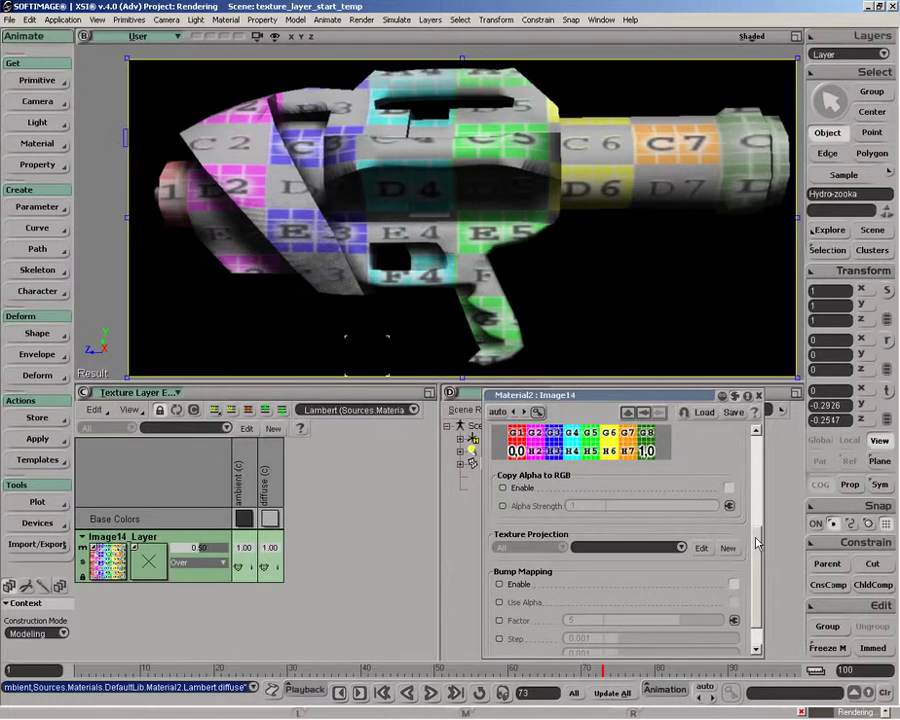
{"action": "scroll", "coordinate": [757, 543], "scroll_direction": "up", "scroll_amount": 5}
{"action": "left_click", "coordinate": [680, 486]}
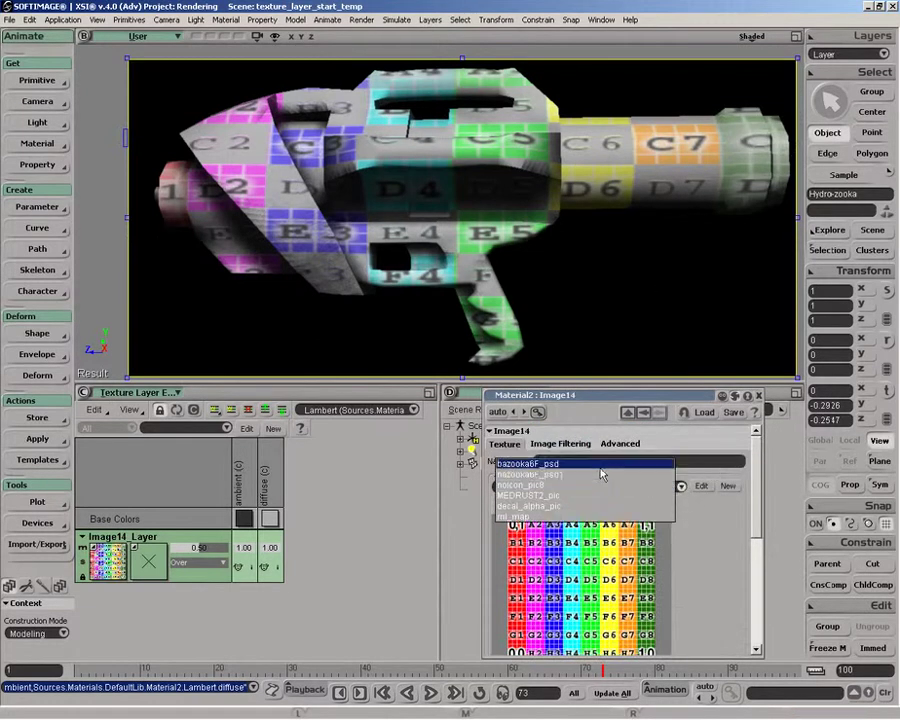
{"action": "left_click", "coordinate": [590, 463]}
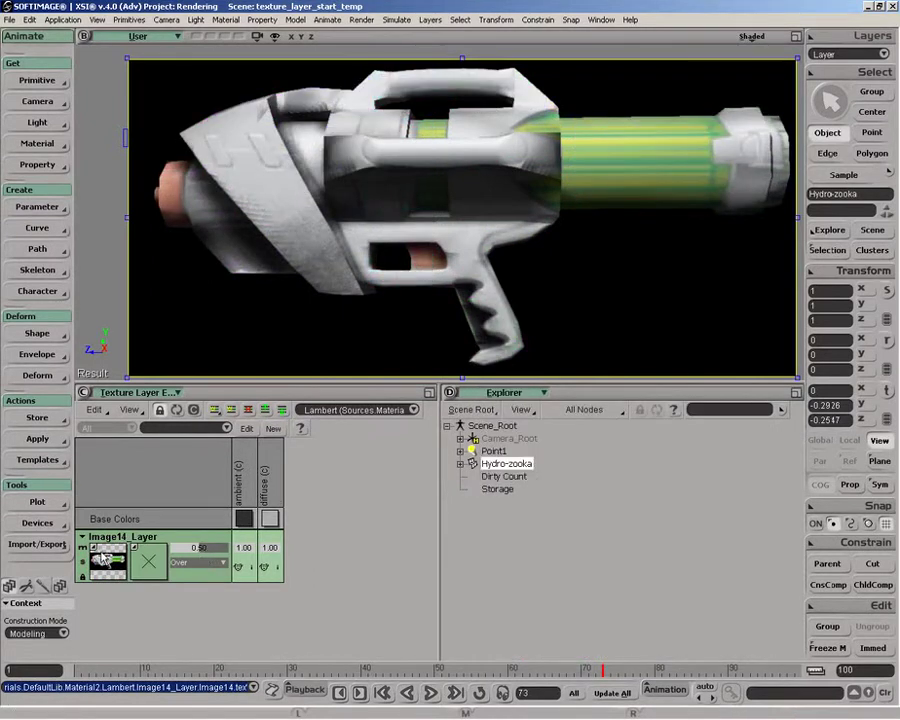
Enable bump mapping for the bazooka image and set its layer's weight and ambient strength to 1.00
{"action": "double_click", "coordinate": [105, 557]}
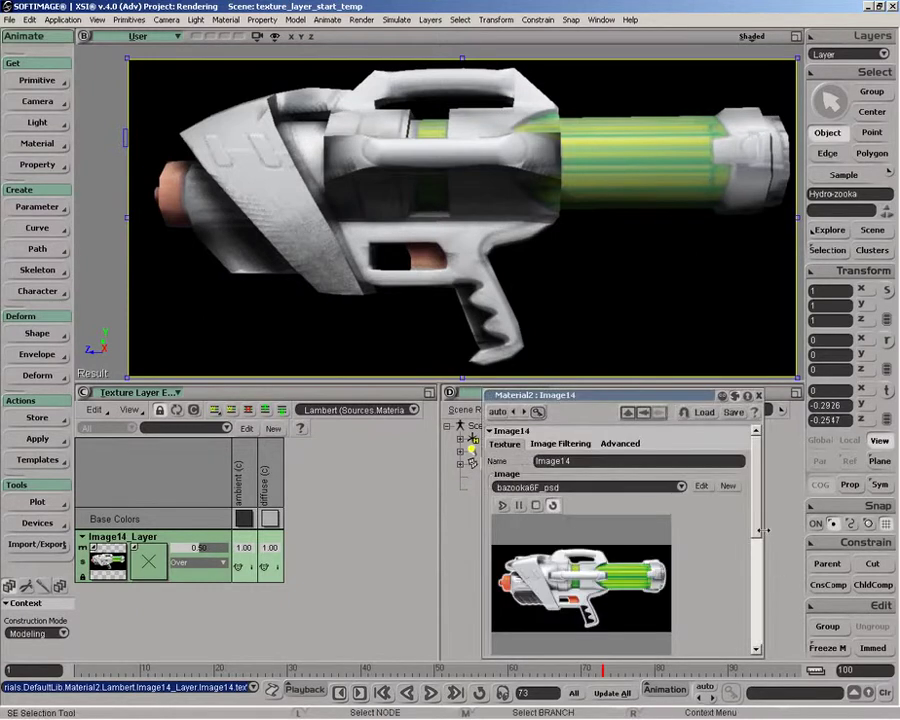
{"action": "scroll", "coordinate": [767, 597], "scroll_direction": "down", "scroll_amount": 5}
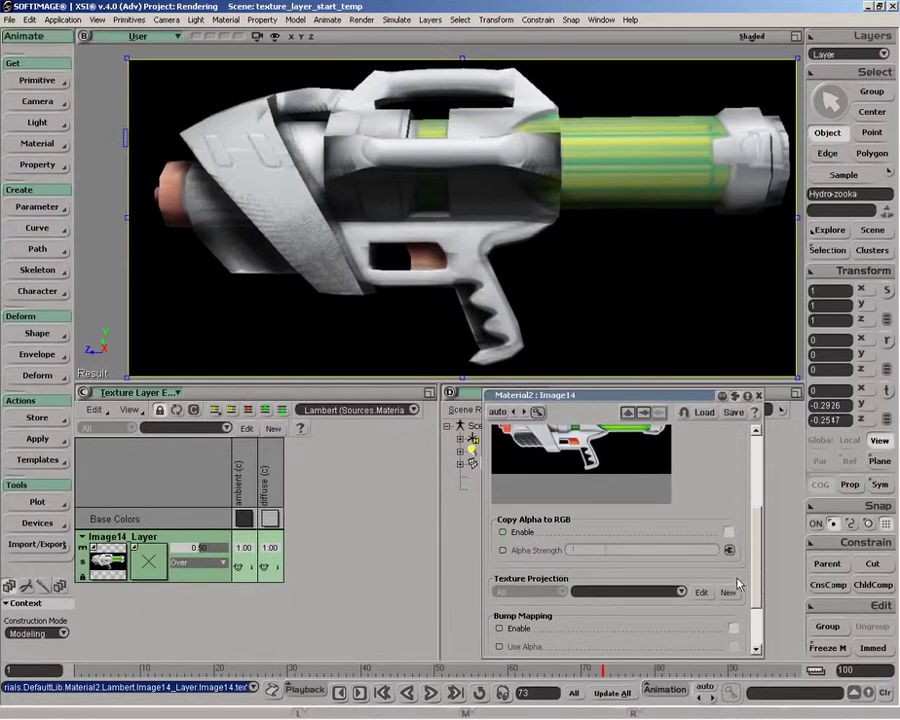
{"action": "left_click", "coordinate": [729, 532]}
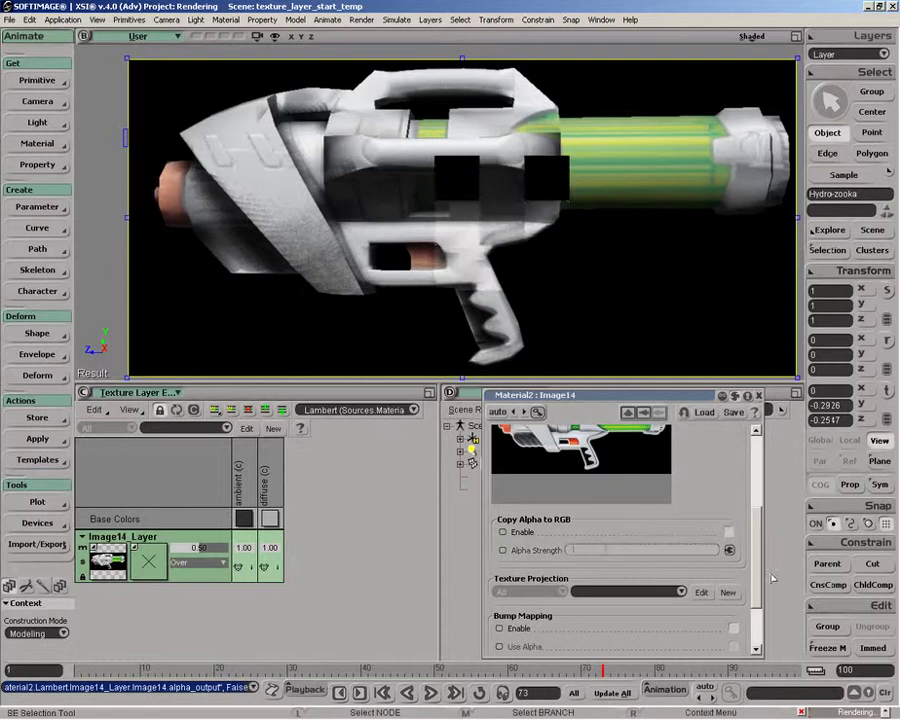
{"action": "left_click", "coordinate": [734, 629]}
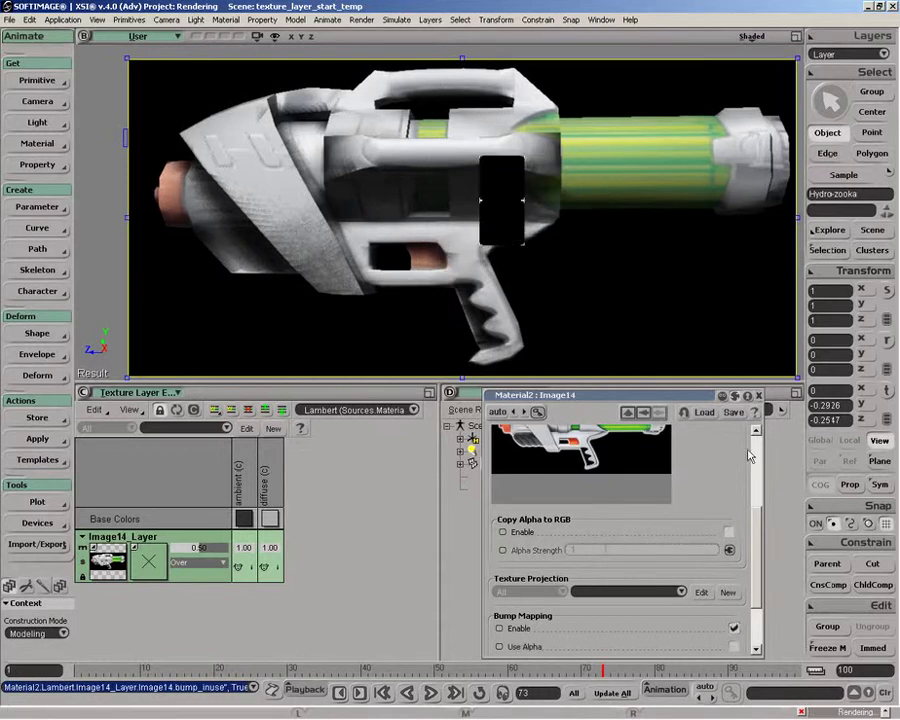
{"action": "left_click", "coordinate": [759, 397]}
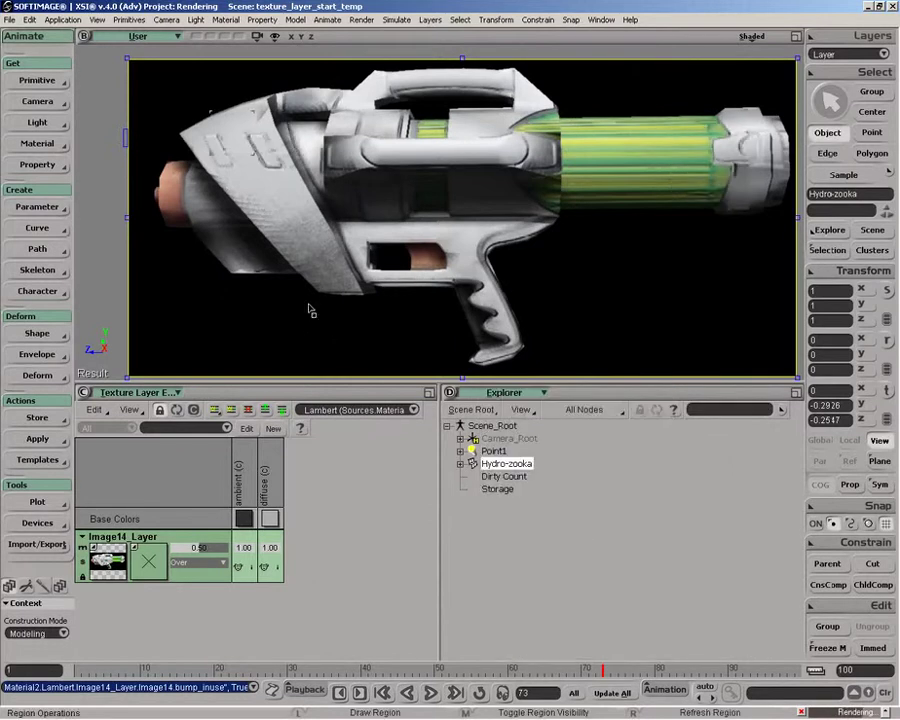
{"action": "left_click_drag", "start_coordinate": [203, 549], "coordinate": [226, 547]}
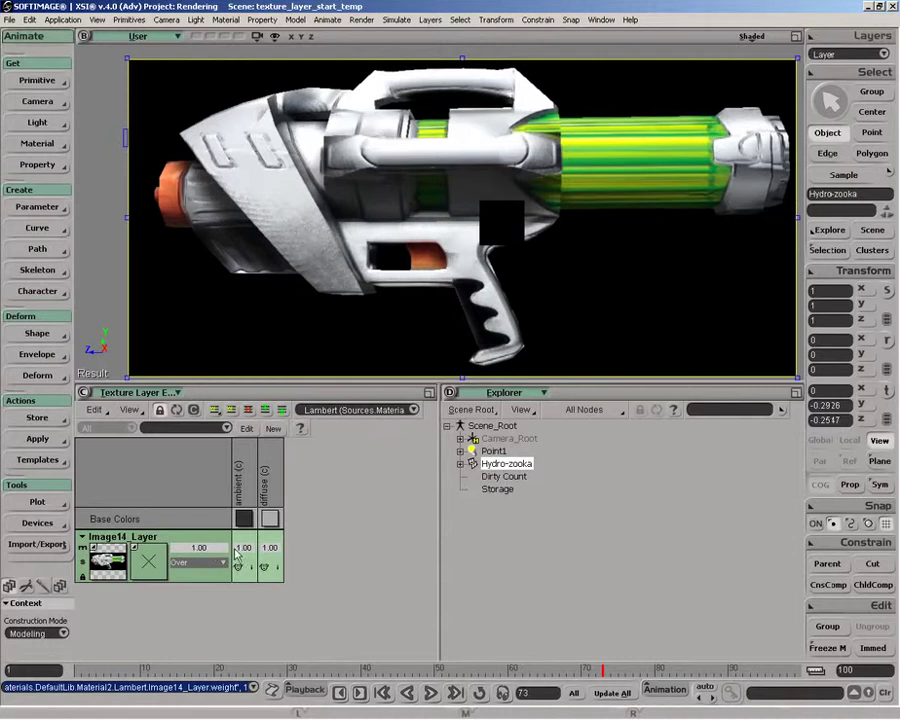
{"action": "left_click_drag", "start_coordinate": [248, 551], "coordinate": [267, 547]}
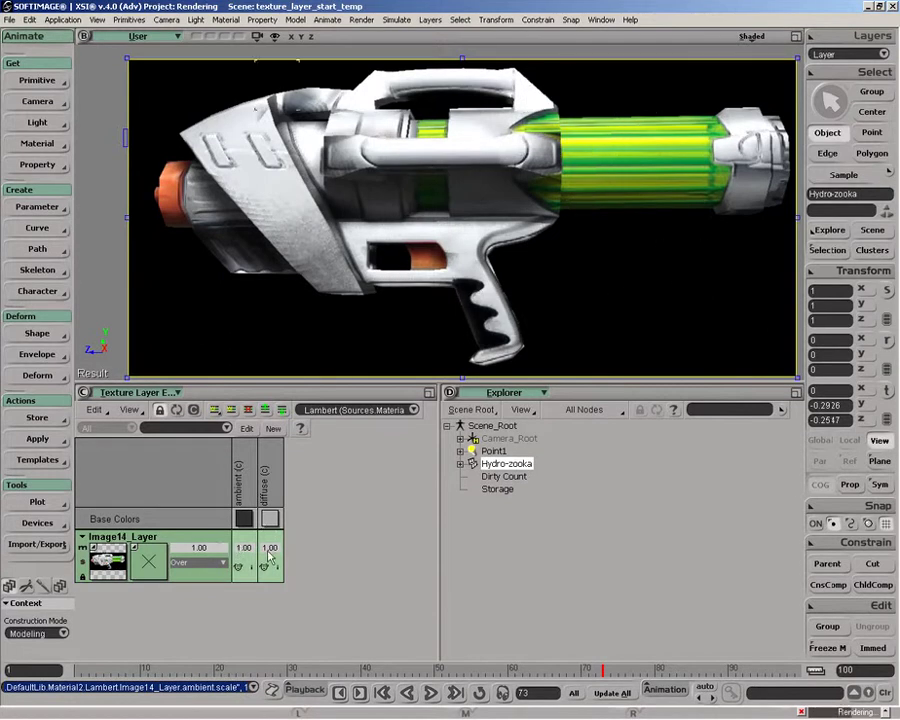
Show all the shader's color ports and add transparency to the bazooka image layer
{"action": "right_click", "coordinate": [277, 481]}
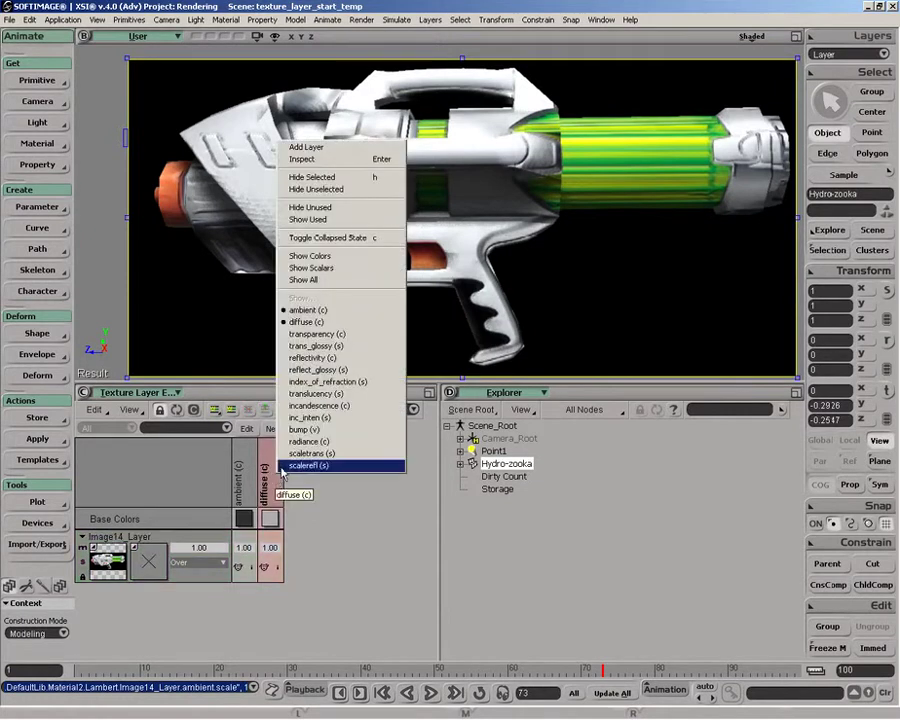
{"action": "left_click", "coordinate": [318, 256]}
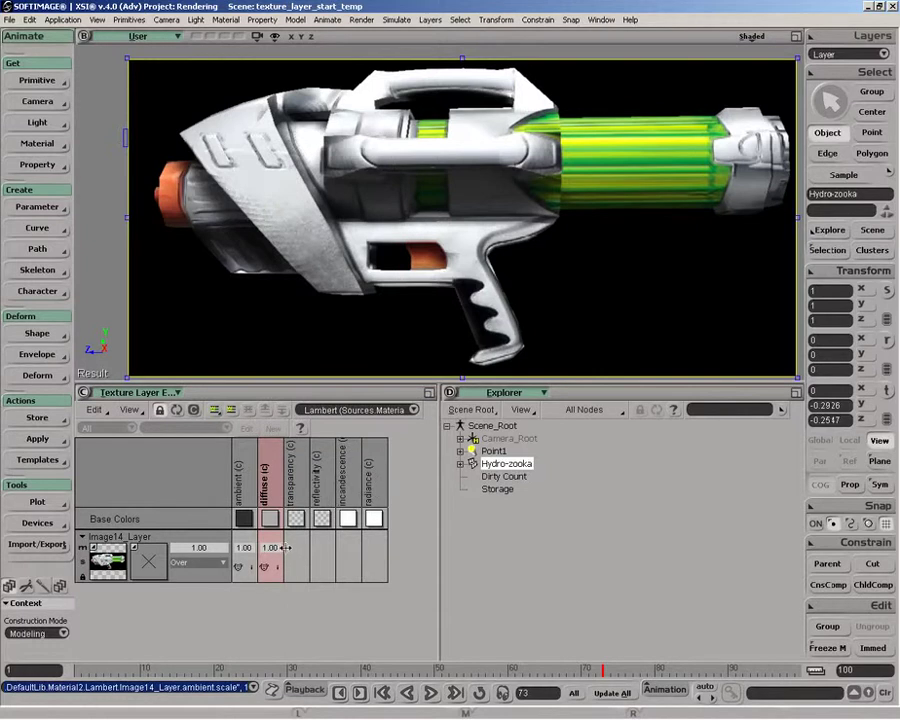
{"action": "right_click", "coordinate": [293, 548]}
{"action": "left_click", "coordinate": [305, 505]}
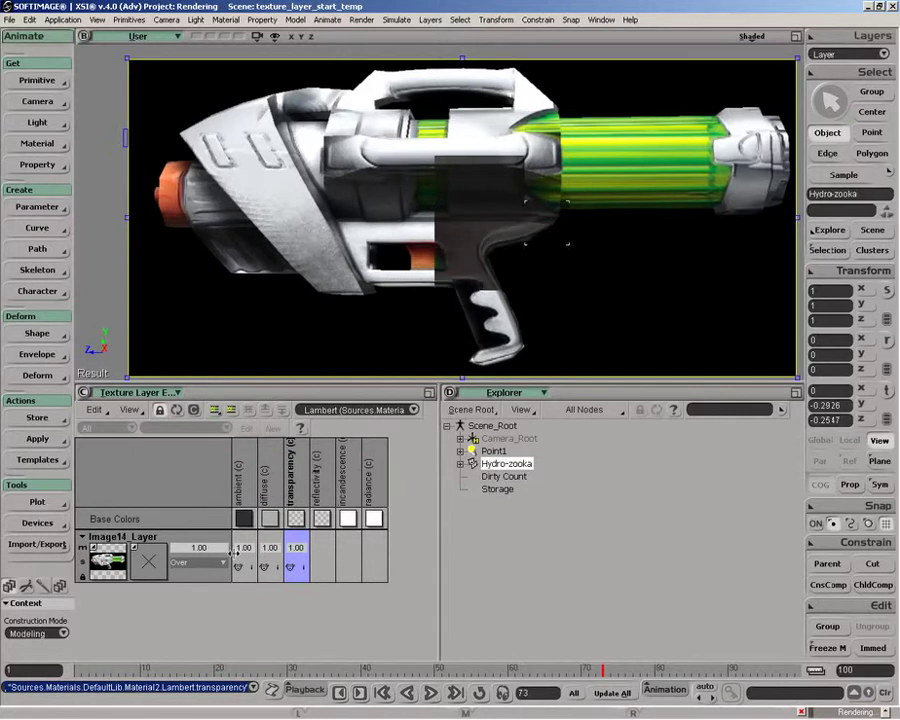
Remove transparency from the bazooka image layer and hide the unused ports
{"action": "right_click", "coordinate": [295, 560]}
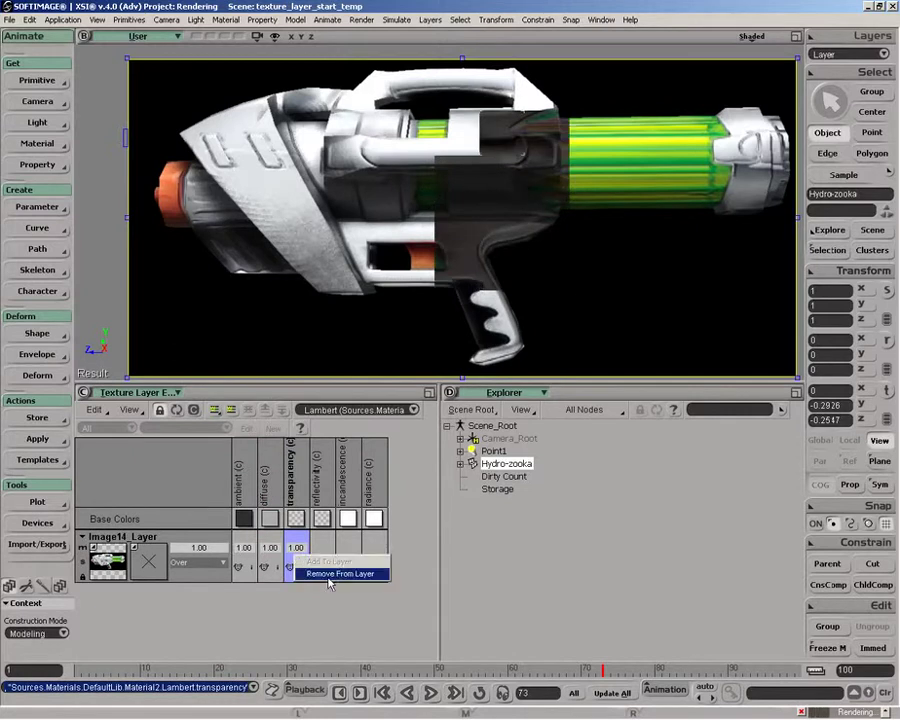
{"action": "left_click", "coordinate": [329, 576]}
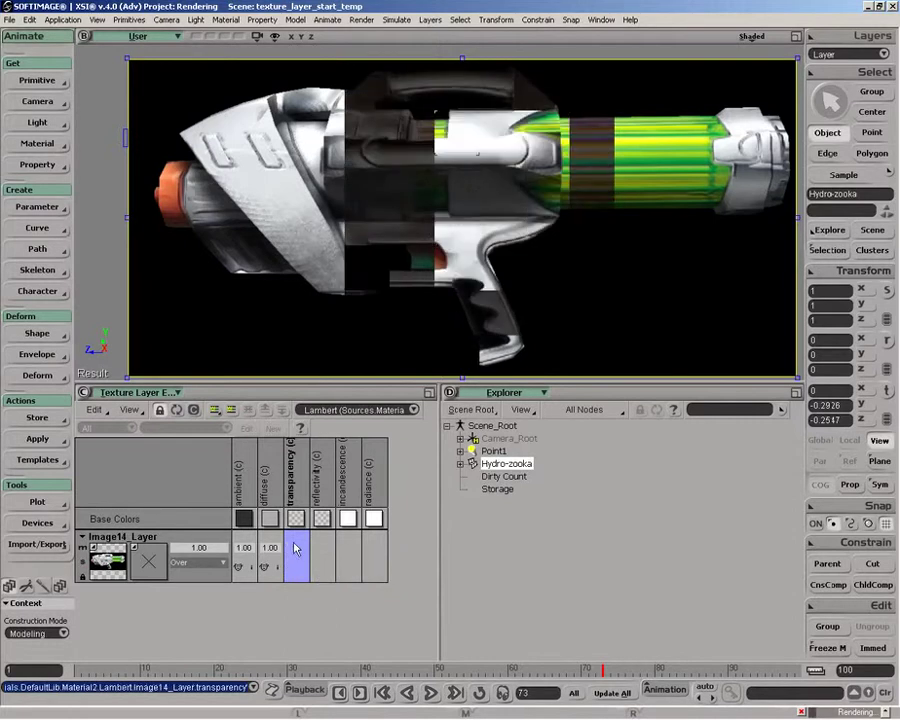
{"action": "right_click", "coordinate": [277, 485]}
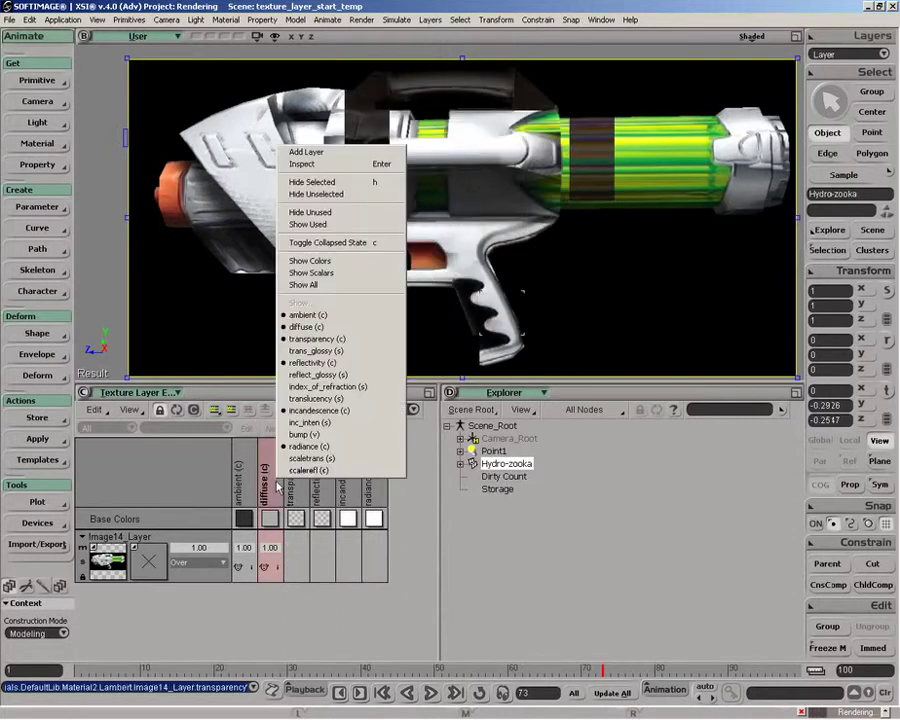
{"action": "left_click", "coordinate": [330, 212]}
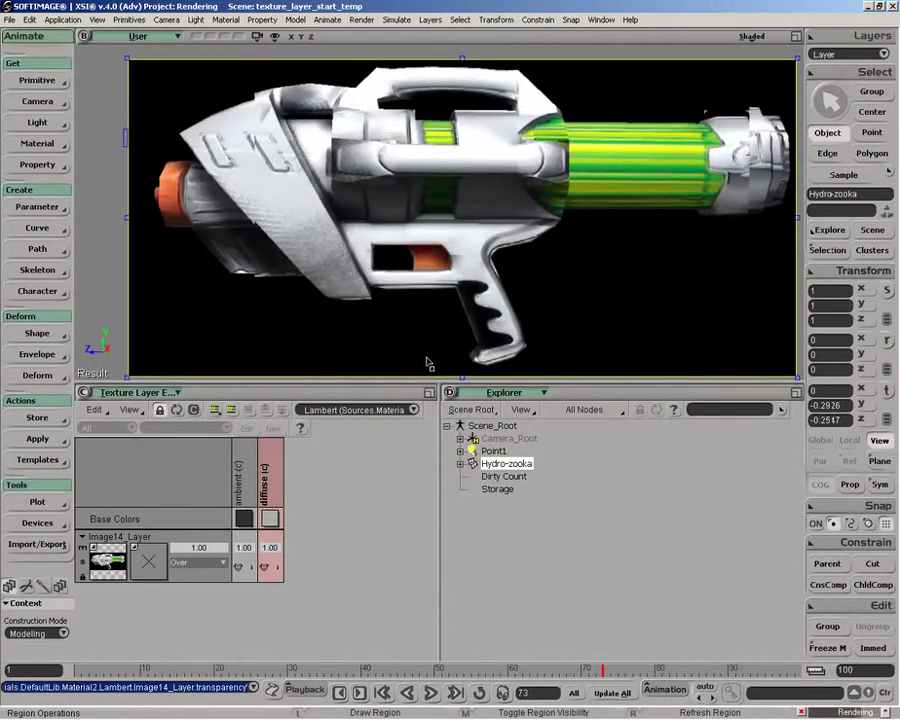
Add a second image texture layer and assign the MEDRUST2_pic image to it
{"action": "left_click", "coordinate": [206, 428]}
{"action": "left_click", "coordinate": [212, 424]}
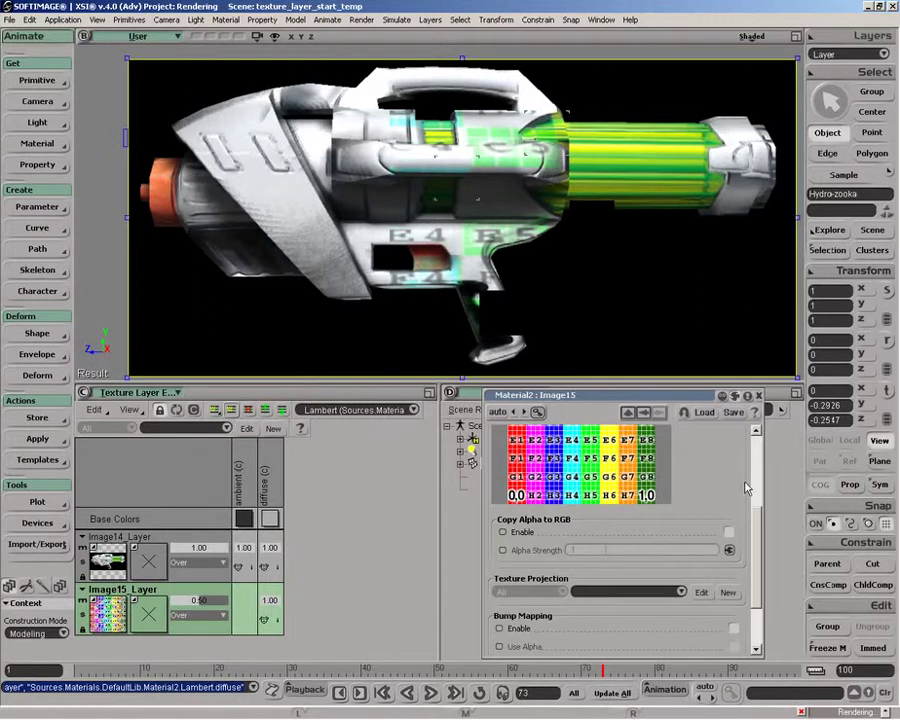
{"action": "scroll", "coordinate": [745, 487], "scroll_direction": "up", "scroll_amount": 5}
{"action": "left_click", "coordinate": [681, 486]}
{"action": "left_click", "coordinate": [650, 495]}
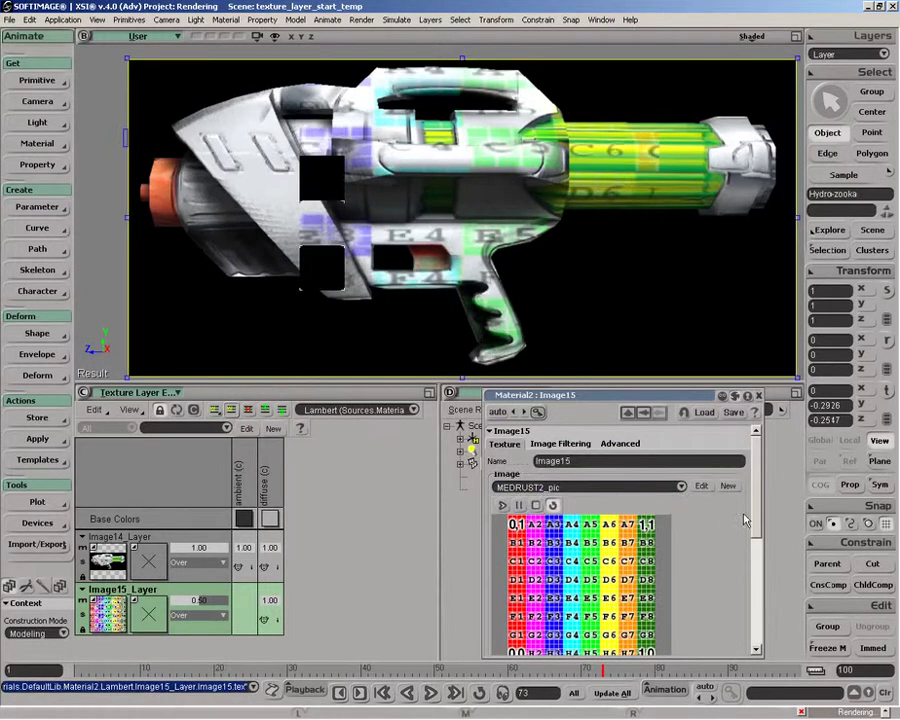
Enable bump mapping for the rust image with a factor of 4 and close its properties
{"action": "left_click_drag", "start_coordinate": [758, 541], "coordinate": [760, 628]}
{"action": "left_click", "coordinate": [734, 627]}
{"action": "double_click", "coordinate": [584, 586]}
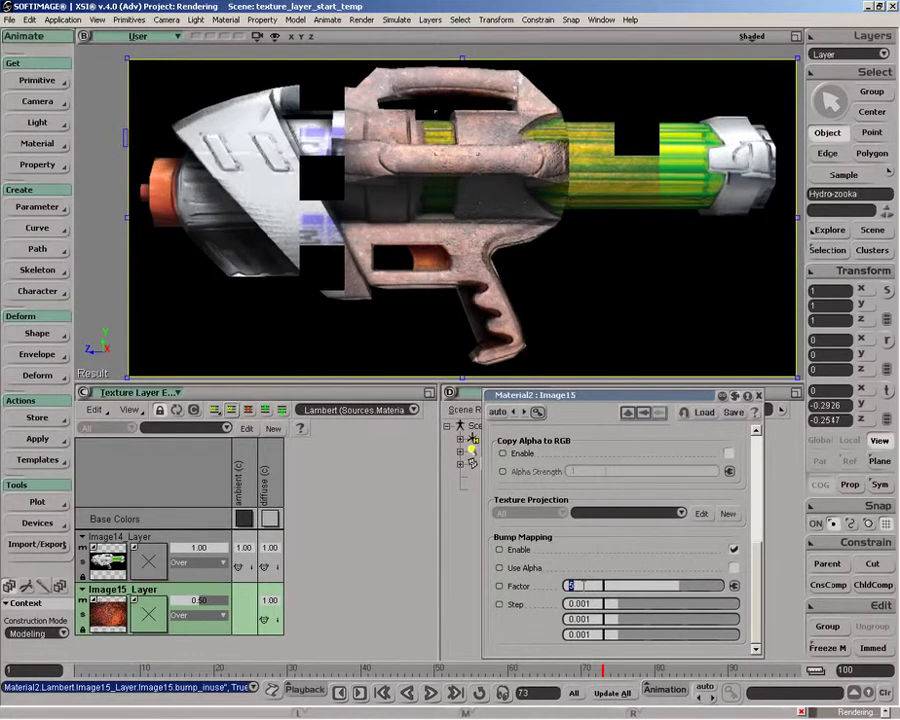
{"action": "type", "text": "4"}
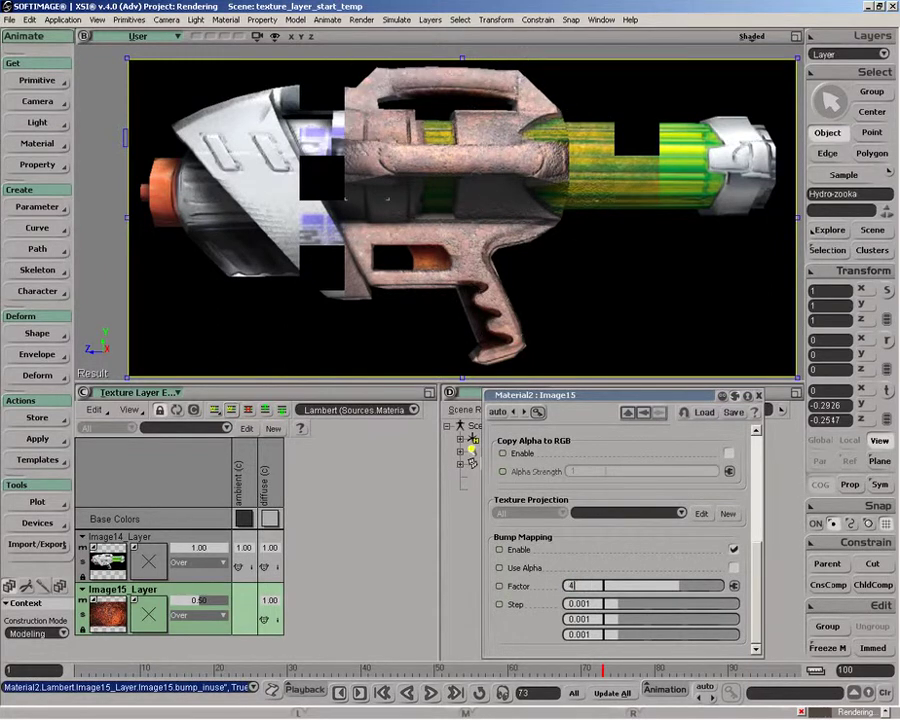
{"action": "key", "text": "Return"}
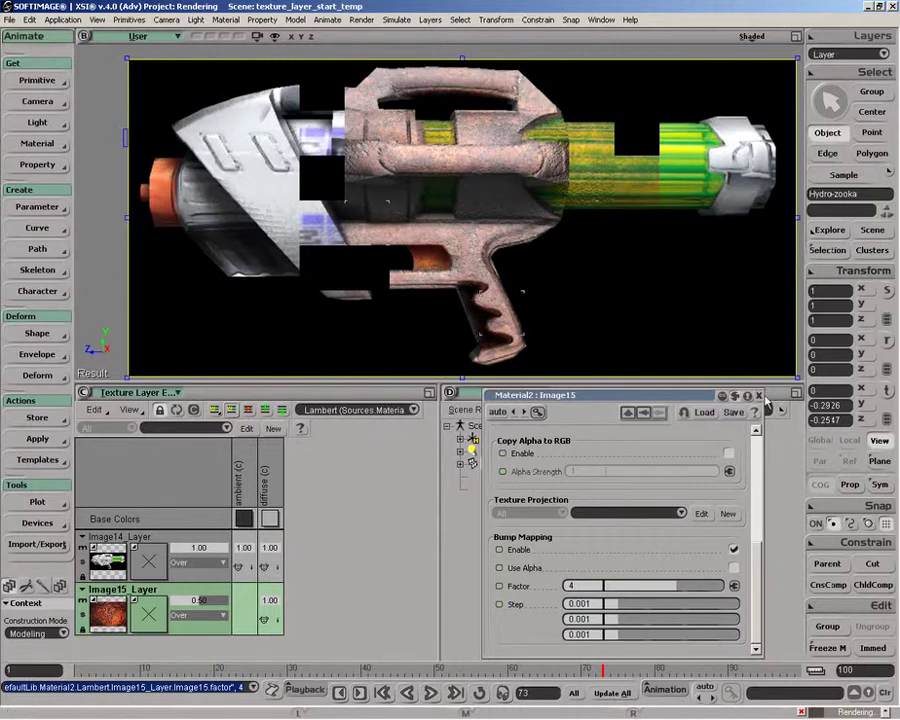
{"action": "left_click", "coordinate": [759, 396]}
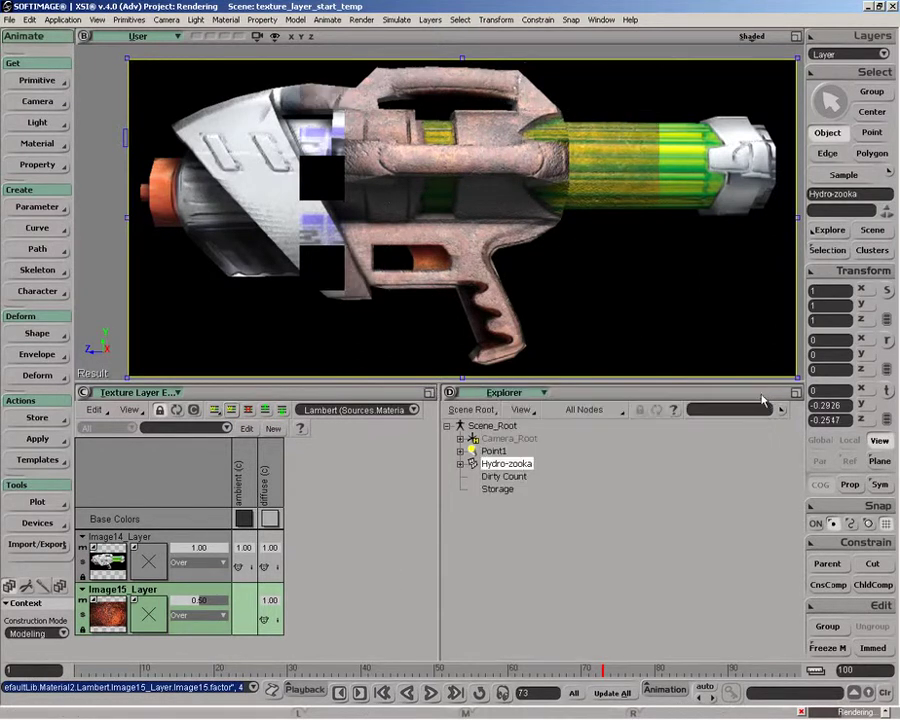
Add the ambient port to the rust layer and set the layer's weight to 1.00
{"action": "right_click", "coordinate": [248, 601]}
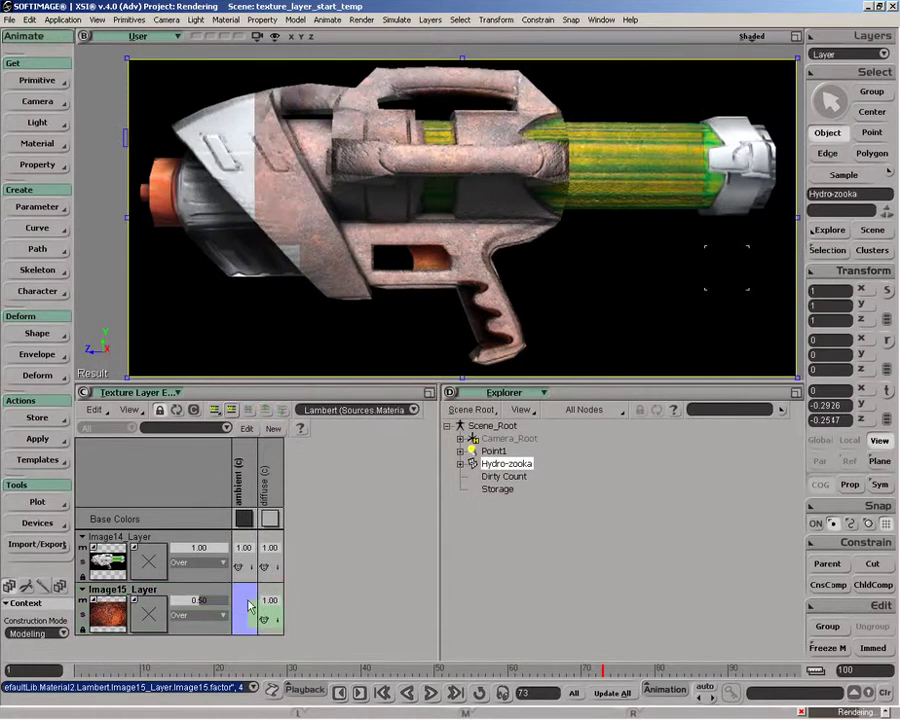
{"action": "left_click", "coordinate": [268, 611]}
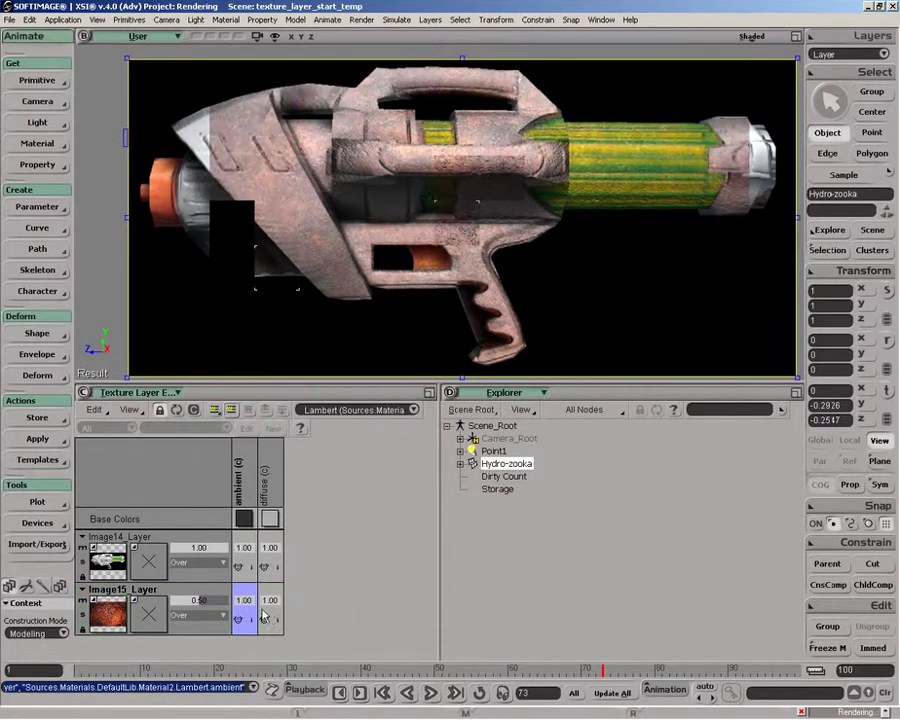
{"action": "left_click_drag", "start_coordinate": [222, 601], "coordinate": [315, 598]}
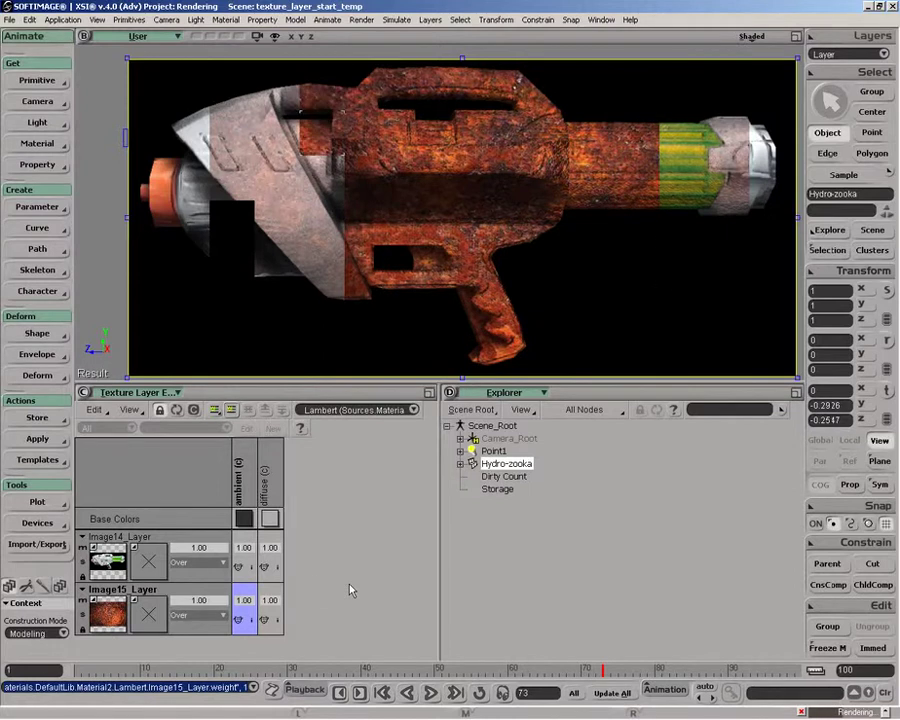
Set the rust layer's blending mode to Hide/Reveal(Multiply)
{"action": "left_click", "coordinate": [181, 622]}
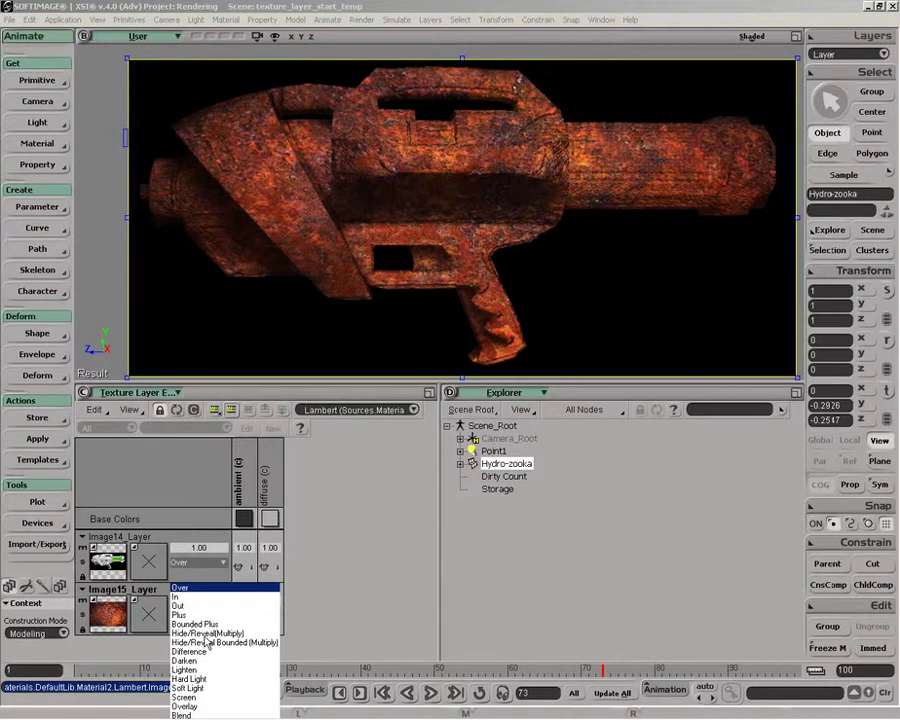
{"action": "left_click", "coordinate": [205, 635]}
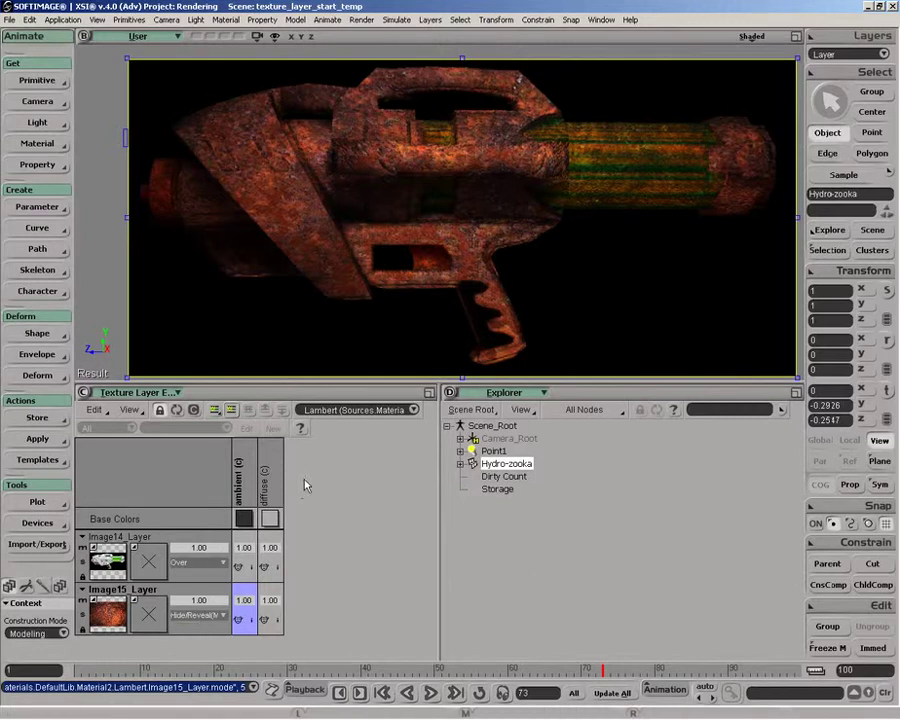
{"action": "key", "text": "q"}
Connect the Snow texture preset as the mask of the Hide/Reveal rust layer
{"action": "right_click", "coordinate": [153, 613]}
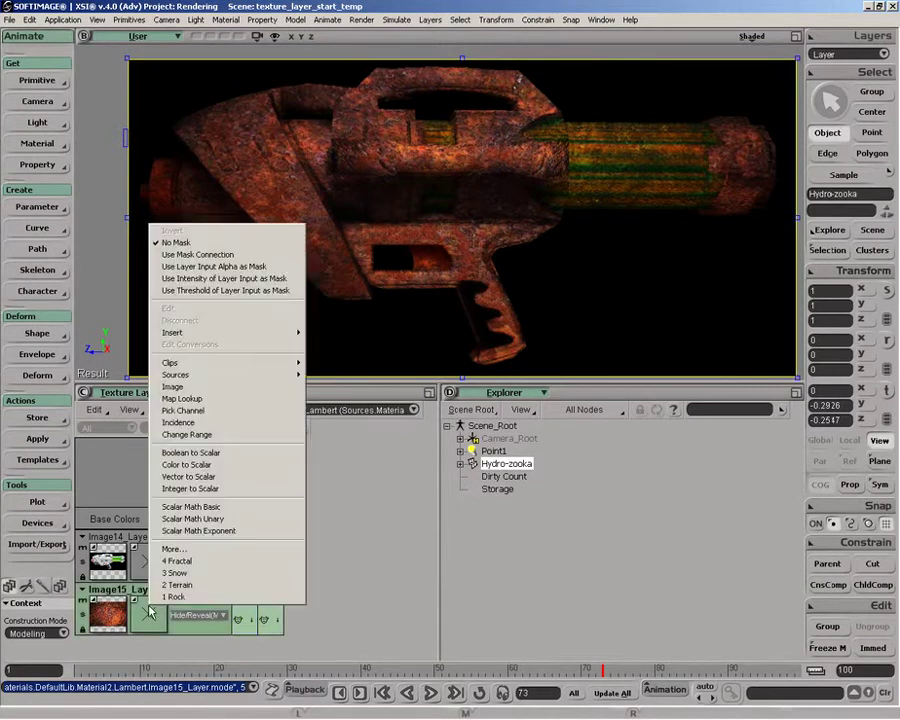
{"action": "left_click", "coordinate": [175, 549]}
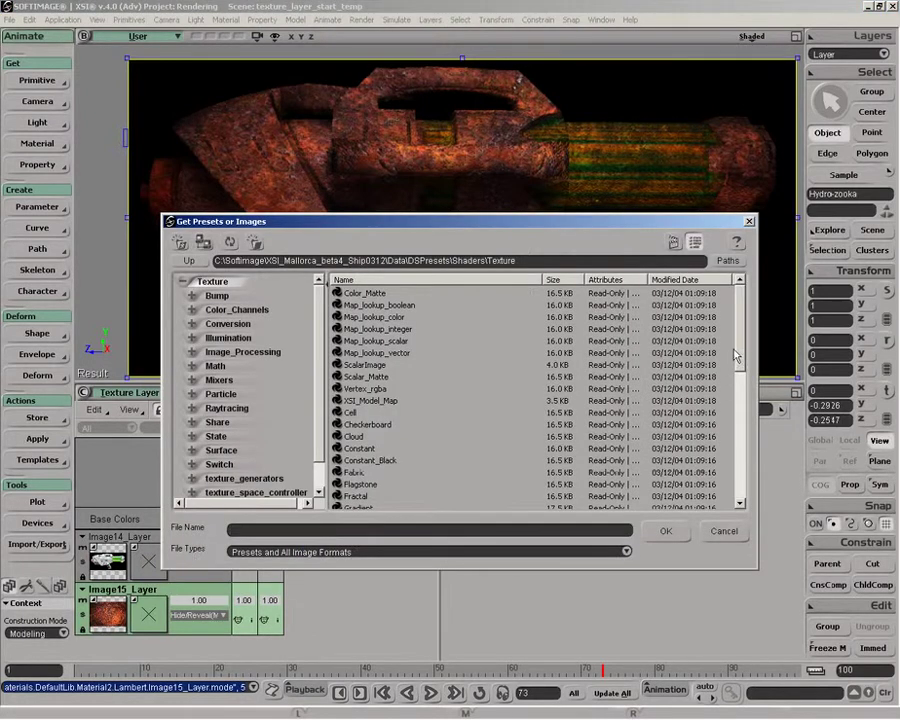
{"action": "scroll", "coordinate": [735, 360], "scroll_direction": "down", "scroll_amount": 5}
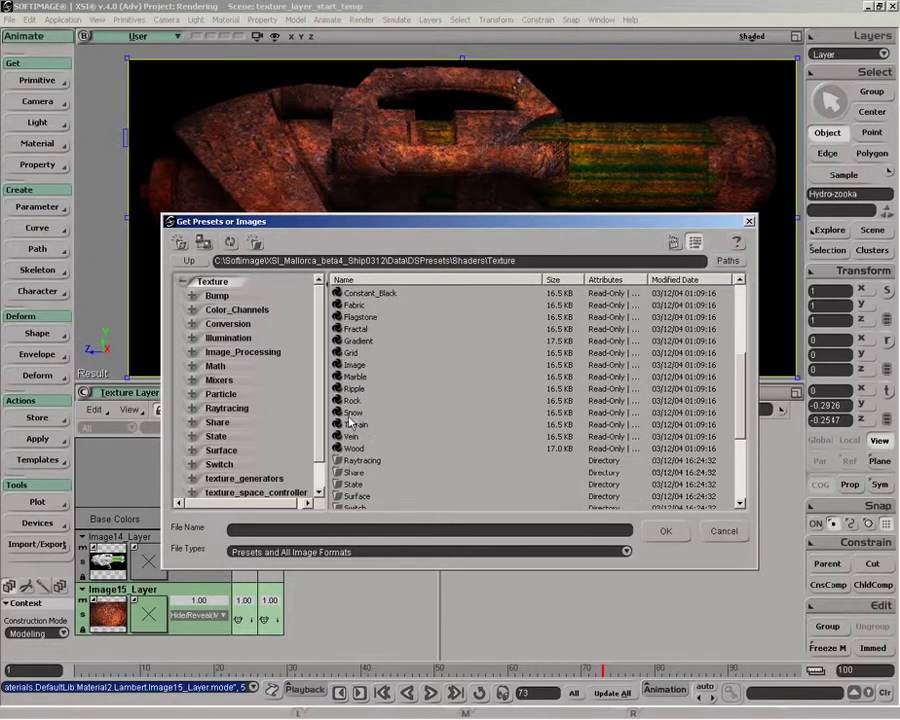
{"action": "left_click", "coordinate": [352, 412]}
{"action": "left_click", "coordinate": [665, 531]}
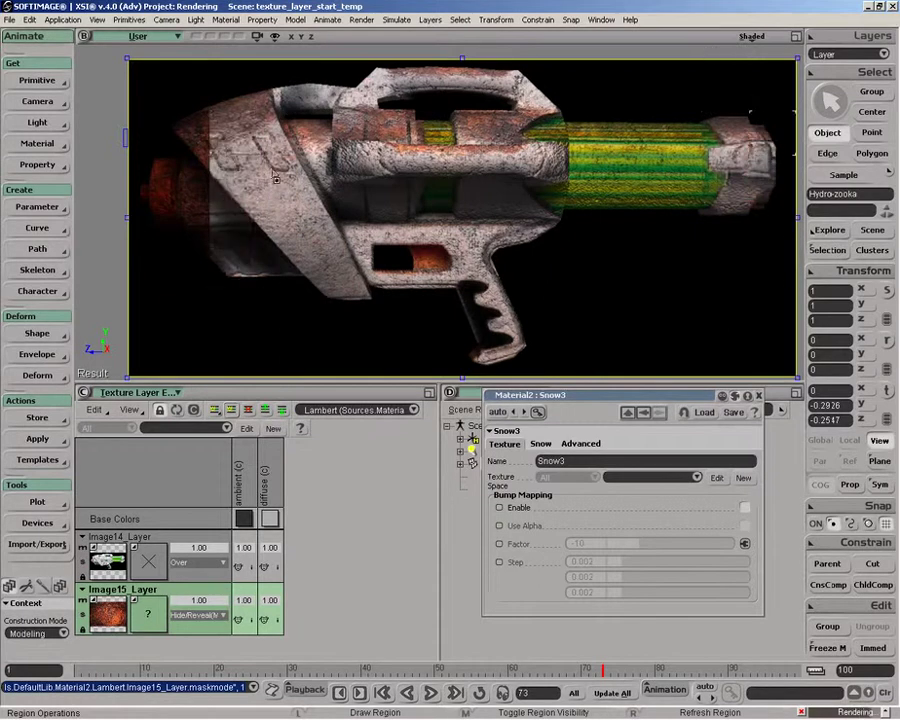
Lower the Snow mask's surface colour to a blue value of 0.377 and close its properties
{"action": "left_click", "coordinate": [540, 443]}
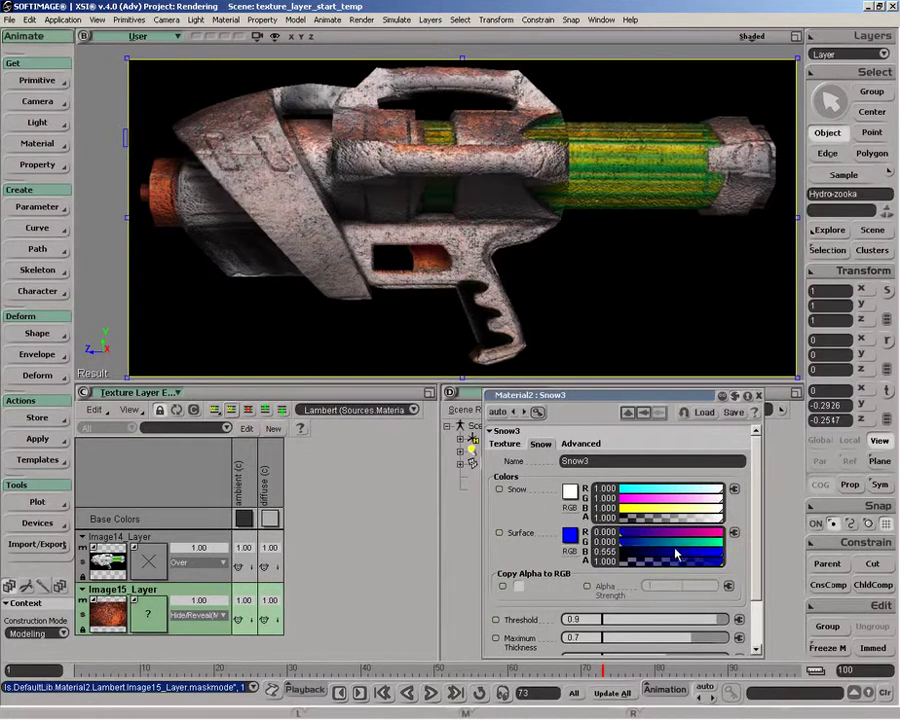
{"action": "left_click_drag", "start_coordinate": [679, 553], "coordinate": [668, 552]}
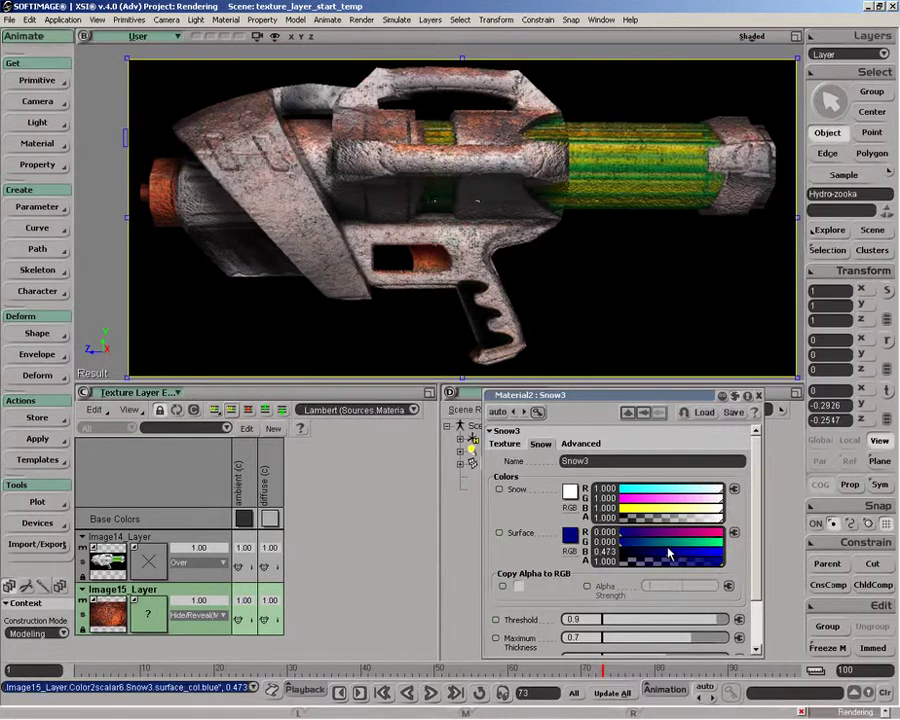
{"action": "left_click_drag", "start_coordinate": [668, 553], "coordinate": [658, 557]}
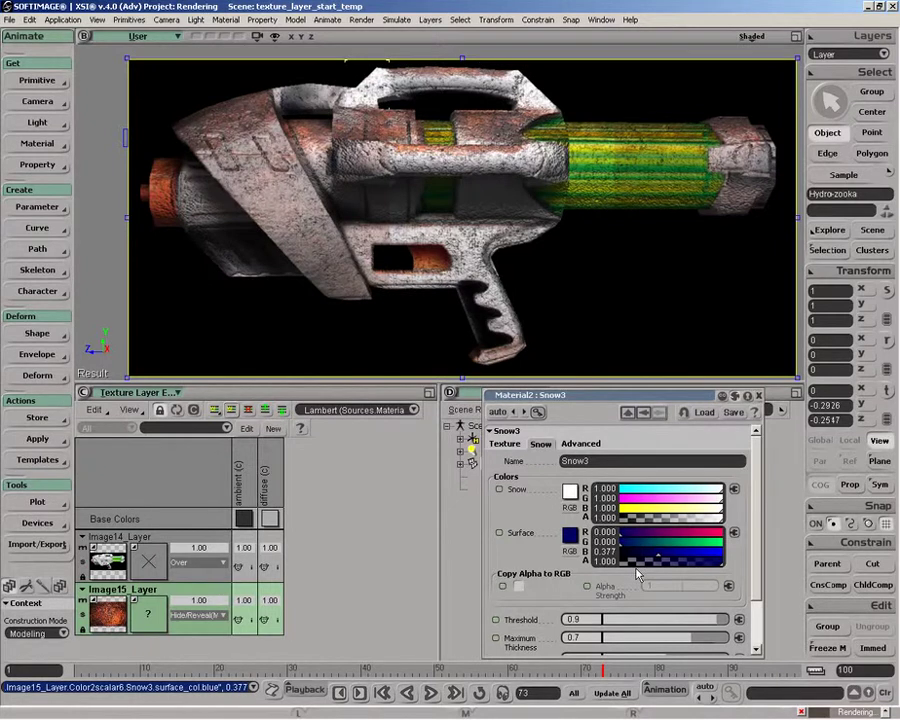
{"action": "scroll", "coordinate": [752, 573], "scroll_direction": "down", "scroll_amount": 1}
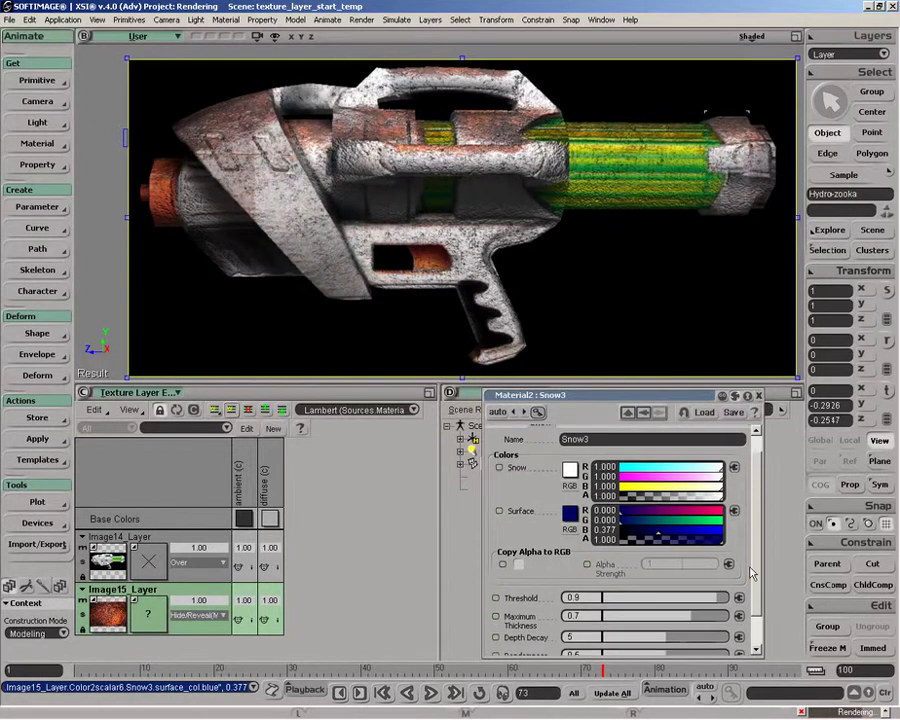
{"action": "left_click", "coordinate": [759, 396]}
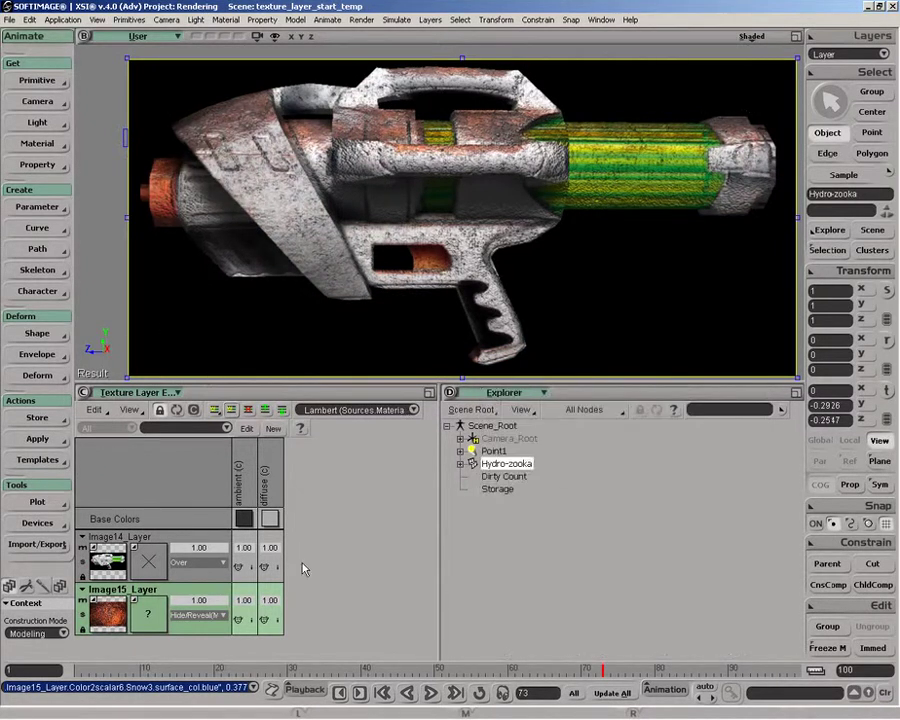
Try a bump mapping factor of 1 on the masked rust image, settle on 2, and close its properties
{"action": "double_click", "coordinate": [115, 617]}
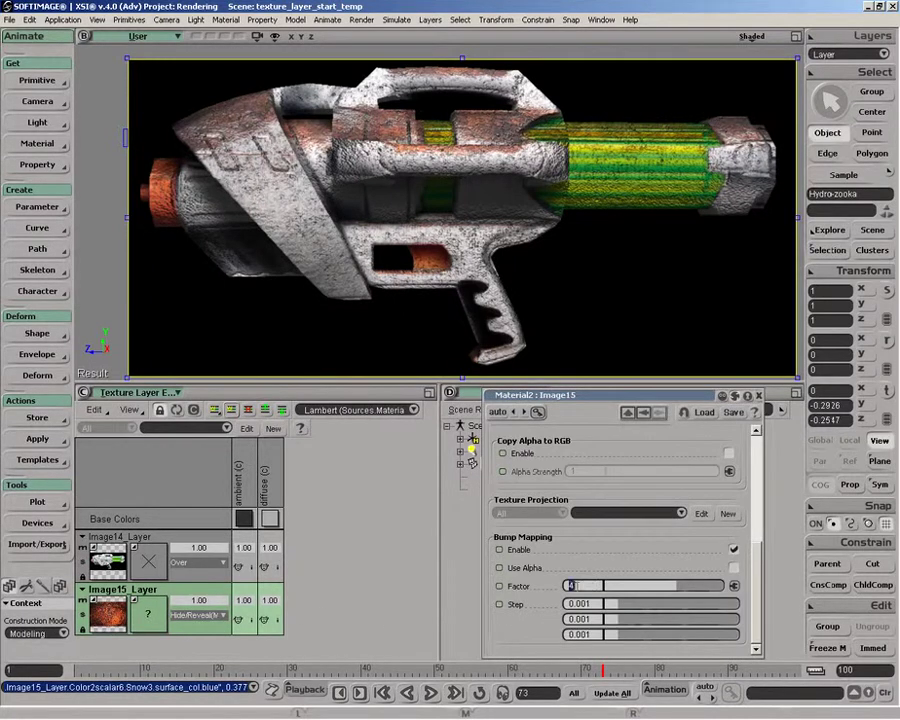
{"action": "type", "text": "1"}
{"action": "key", "text": "Return"}
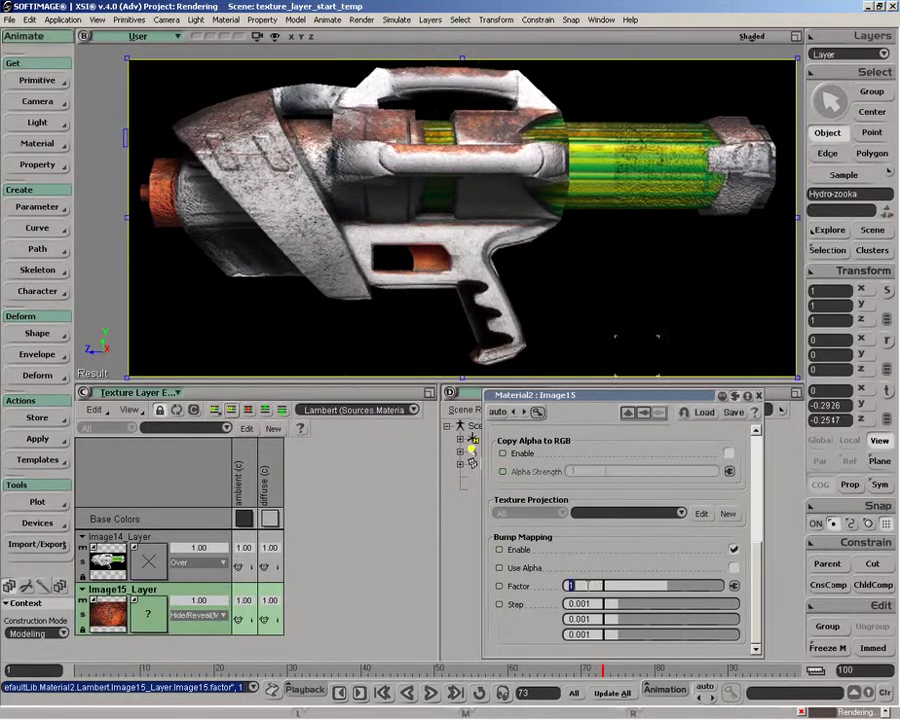
{"action": "type", "text": "2"}
{"action": "key", "text": "Return"}
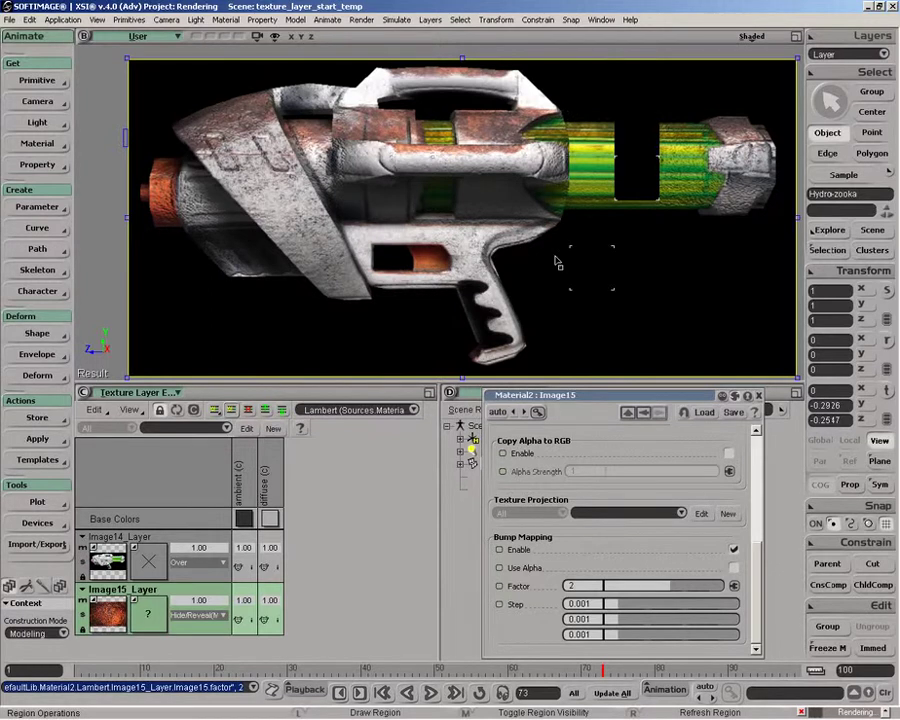
{"action": "left_click", "coordinate": [759, 396]}
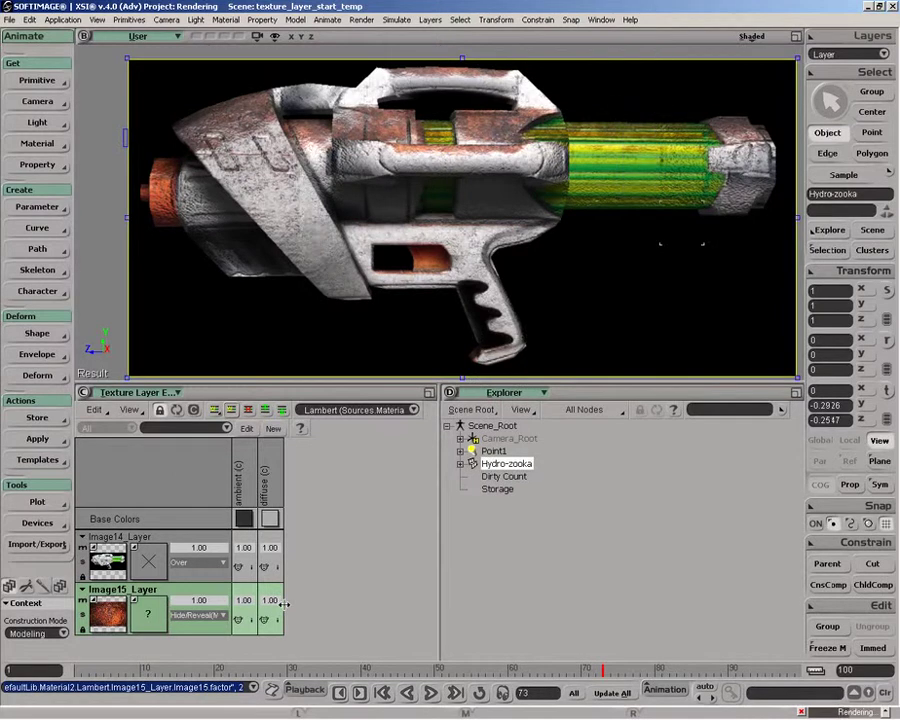
Add a third image texture layer that uses MEDRUST2_pic and set its weight to 1.00
{"action": "left_click", "coordinate": [227, 413]}
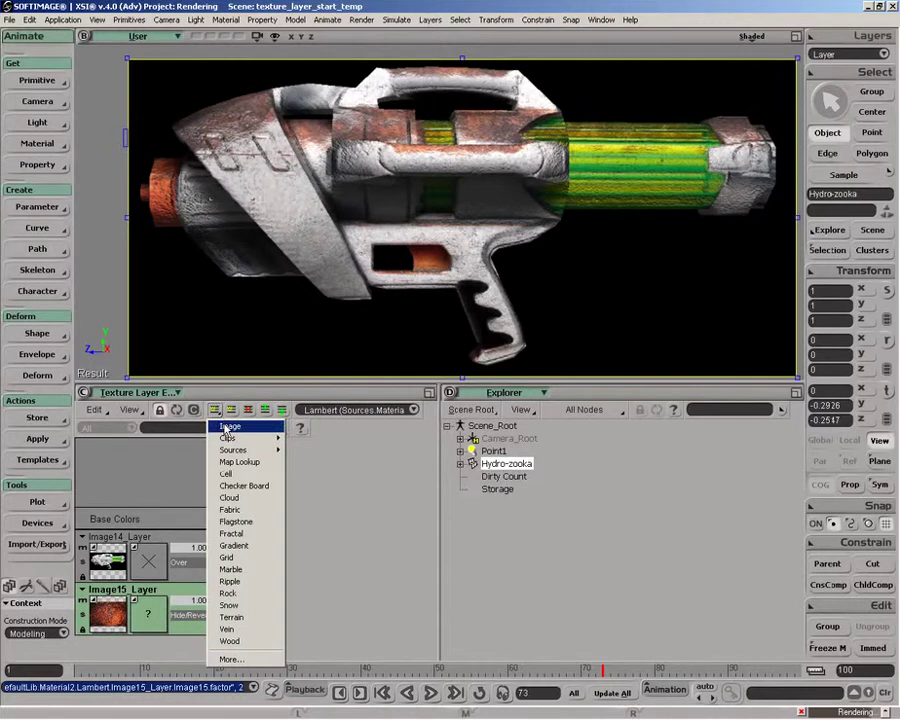
{"action": "left_click", "coordinate": [227, 427]}
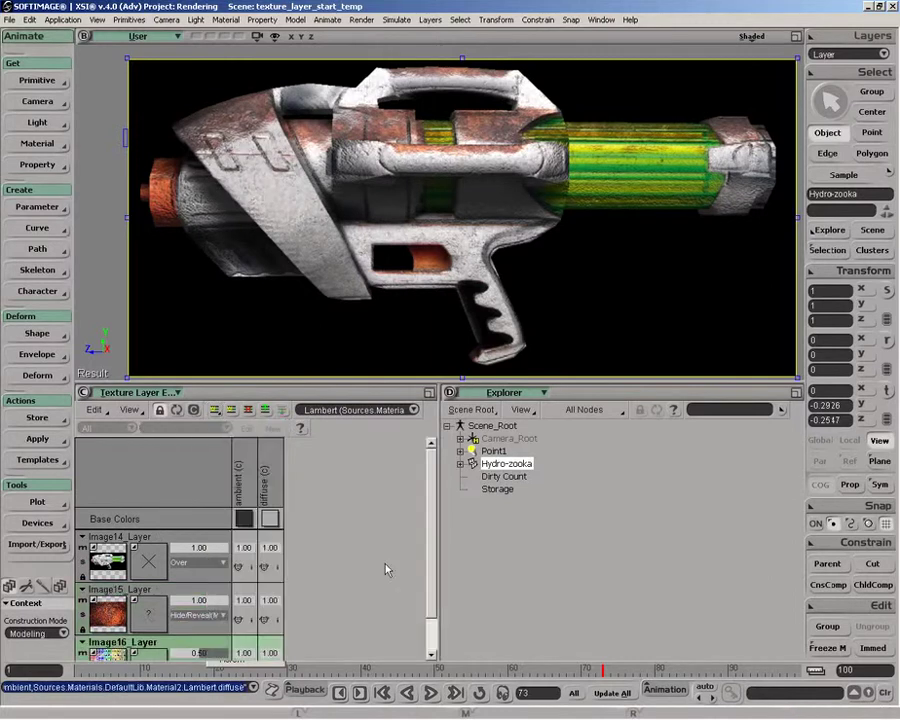
{"action": "left_click_drag", "start_coordinate": [432, 527], "coordinate": [438, 573]}
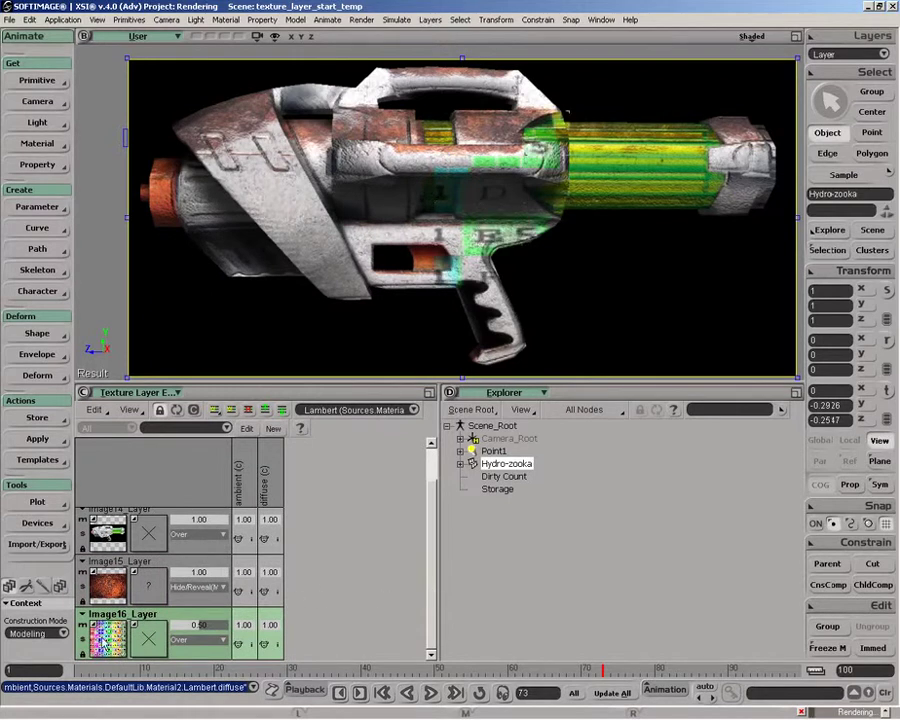
{"action": "right_click", "coordinate": [101, 637]}
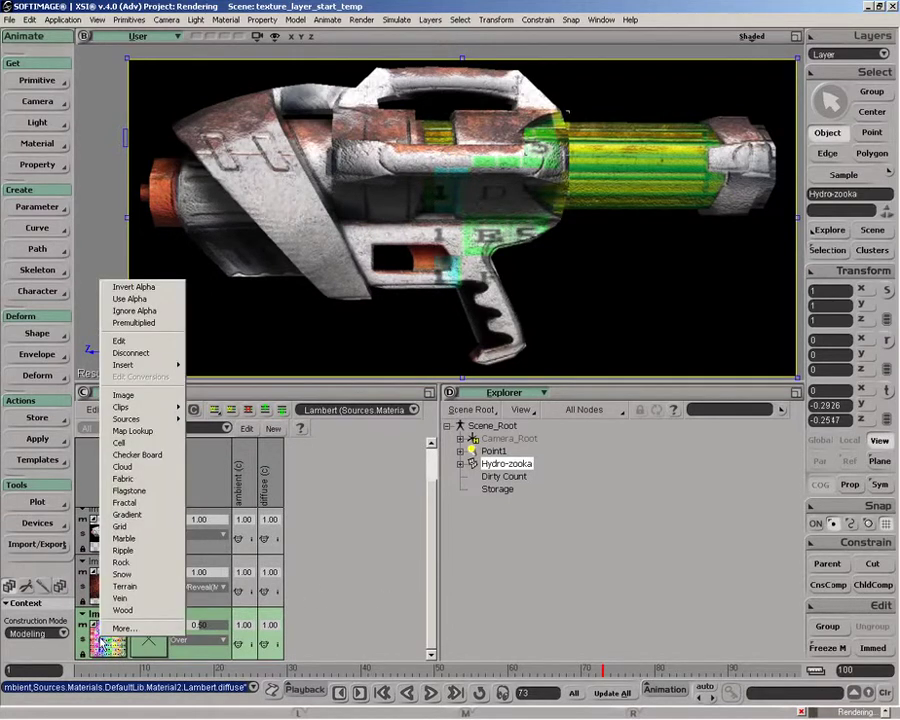
{"action": "left_click", "coordinate": [110, 641]}
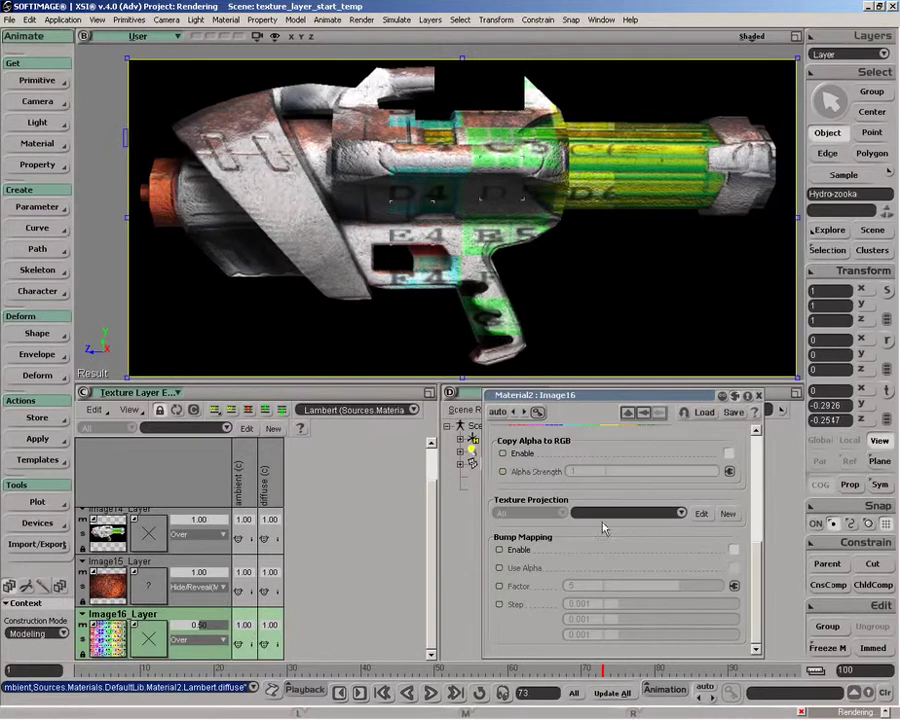
{"action": "left_click", "coordinate": [681, 486]}
{"action": "left_click", "coordinate": [645, 495]}
{"action": "left_click", "coordinate": [758, 394]}
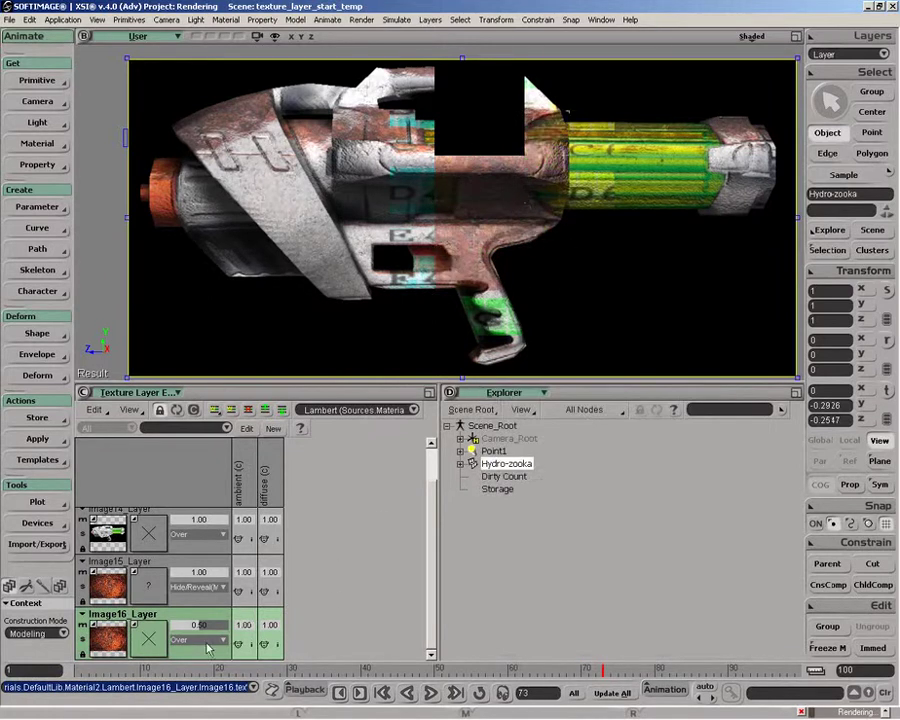
{"action": "left_click_drag", "start_coordinate": [208, 627], "coordinate": [252, 630]}
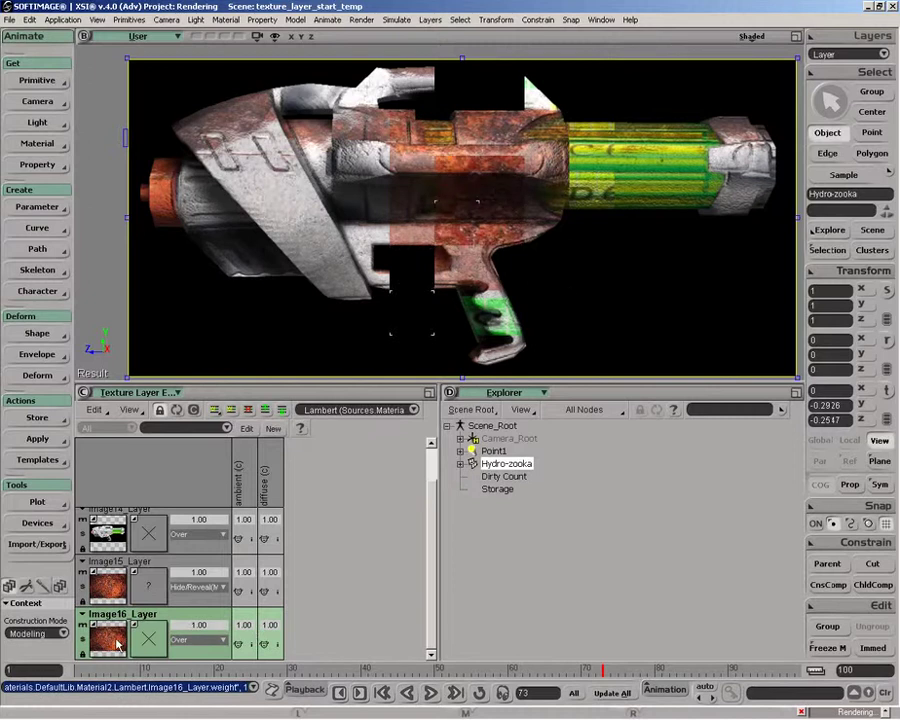
Mask the new rust layer with a Terrain texture, keeping the default settings, and close its properties
{"action": "left_click", "coordinate": [146, 630]}
{"action": "left_click", "coordinate": [166, 614]}
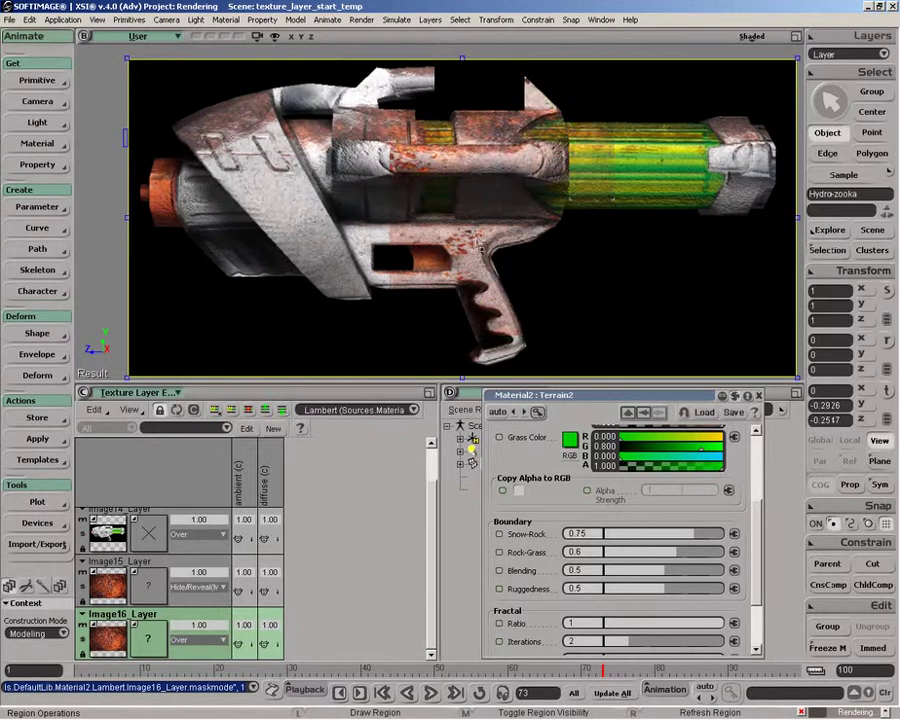
{"action": "scroll", "coordinate": [759, 600], "scroll_direction": "down", "scroll_amount": 1}
{"action": "left_click_drag", "start_coordinate": [759, 600], "coordinate": [753, 514]}
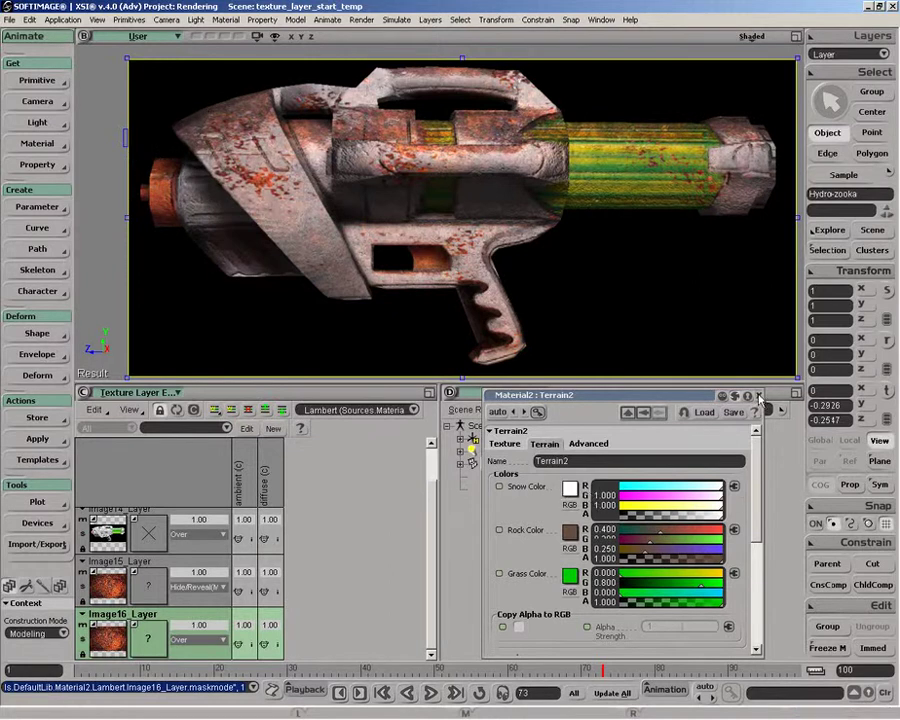
{"action": "left_click", "coordinate": [758, 396]}
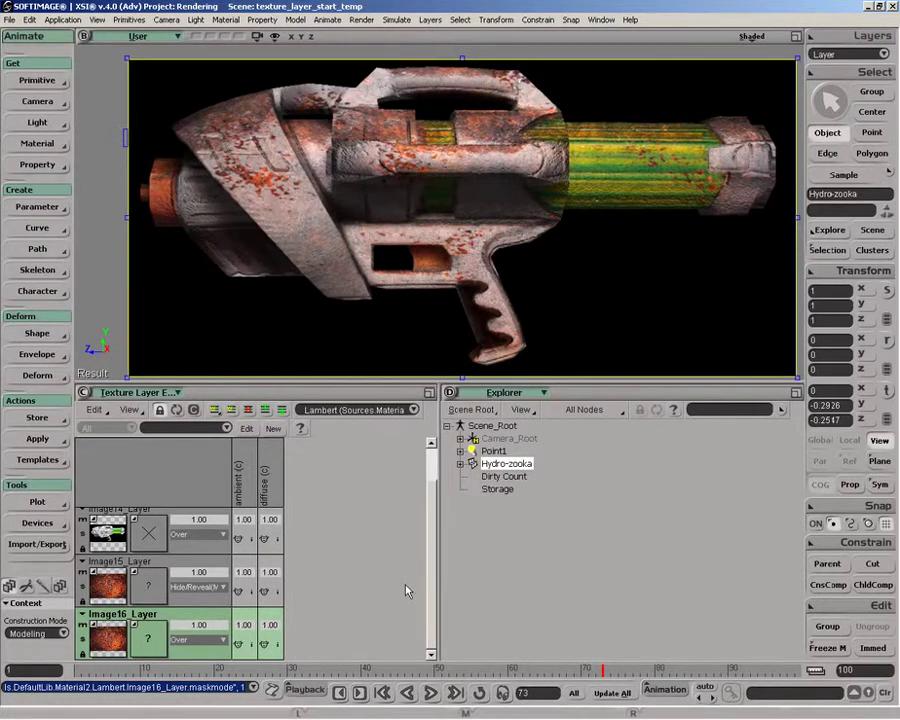
Add a fourth image texture layer that uses decal_alpha_pic and set its weight to 1.00
{"action": "left_click", "coordinate": [431, 656]}
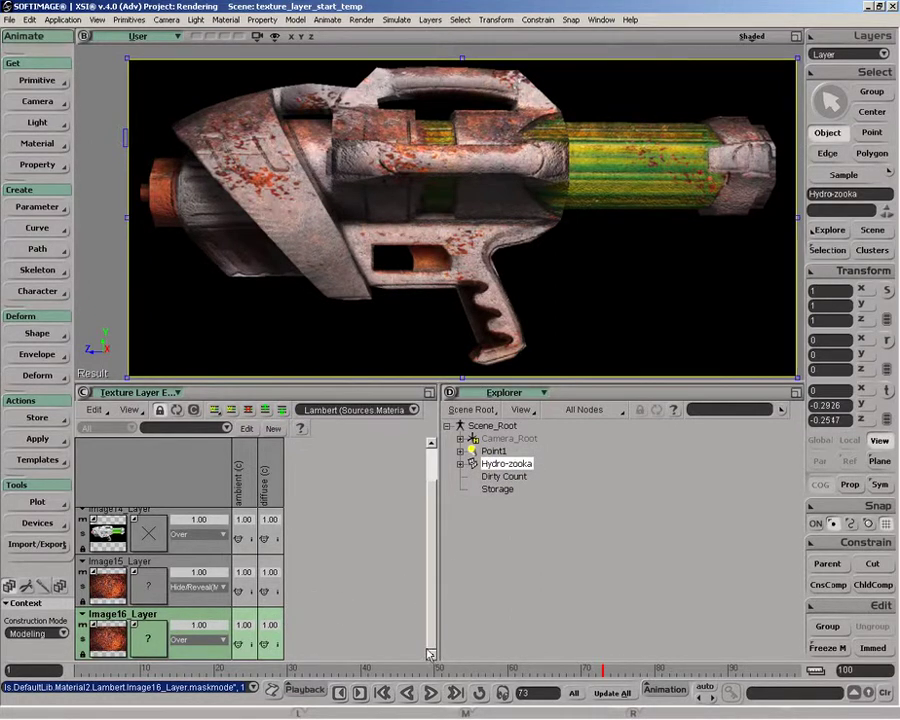
{"action": "left_click", "coordinate": [215, 410]}
{"action": "left_click", "coordinate": [229, 427]}
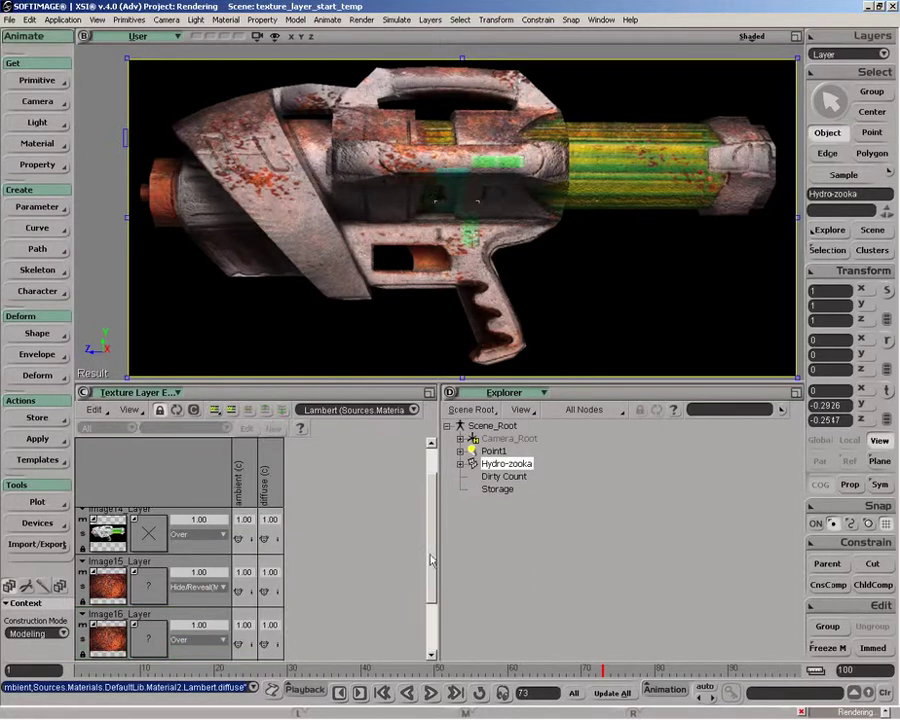
{"action": "double_click", "coordinate": [113, 637]}
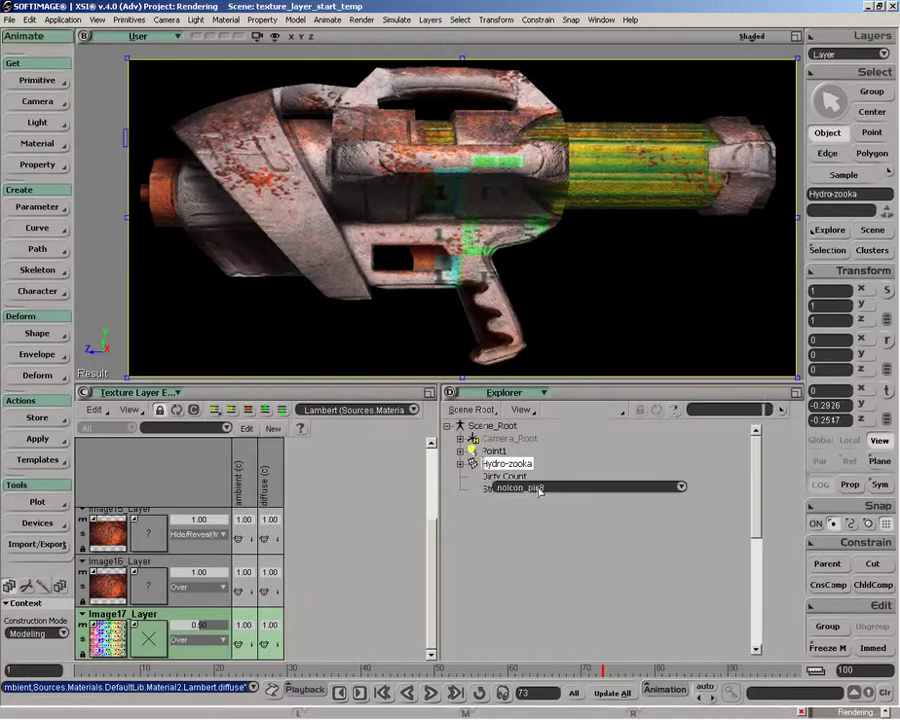
{"action": "left_click", "coordinate": [679, 486]}
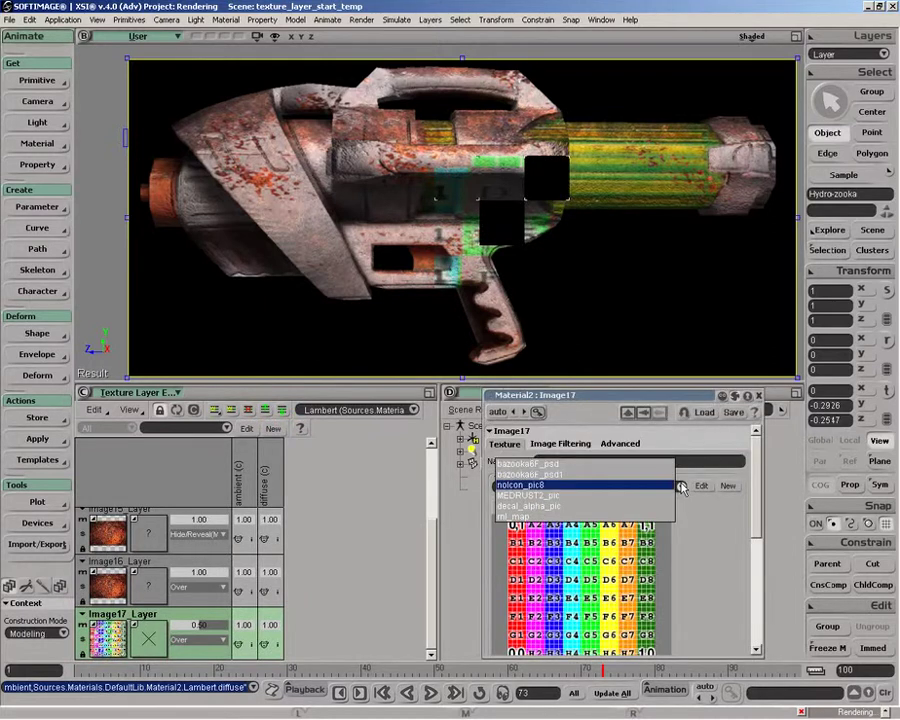
{"action": "left_click", "coordinate": [651, 507]}
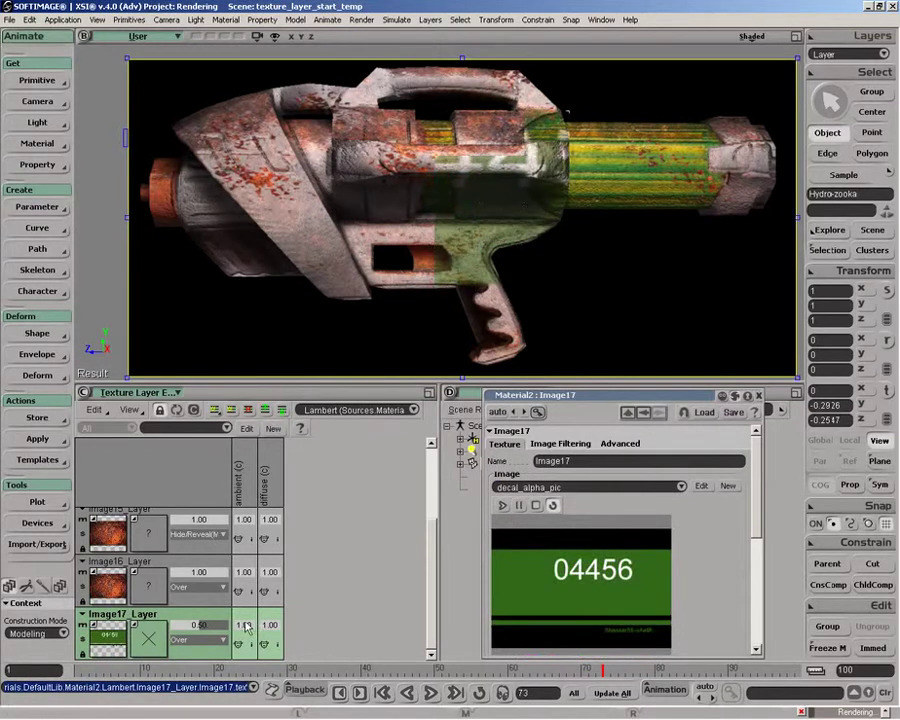
{"action": "left_click_drag", "start_coordinate": [221, 625], "coordinate": [371, 624]}
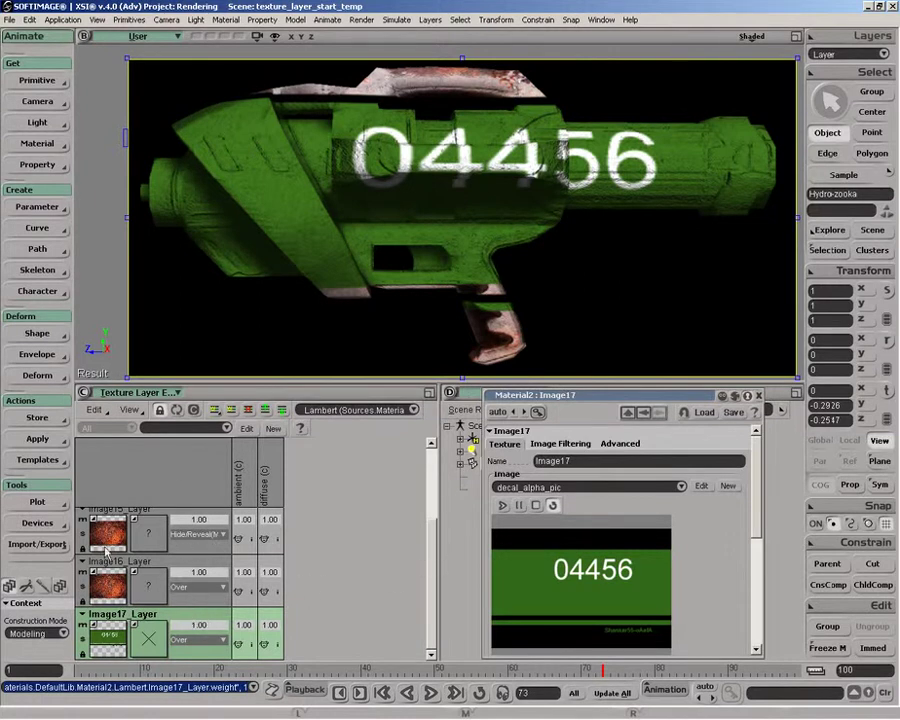
Move the decal layer up in the stack, above both rust layers
{"action": "left_click", "coordinate": [265, 411]}
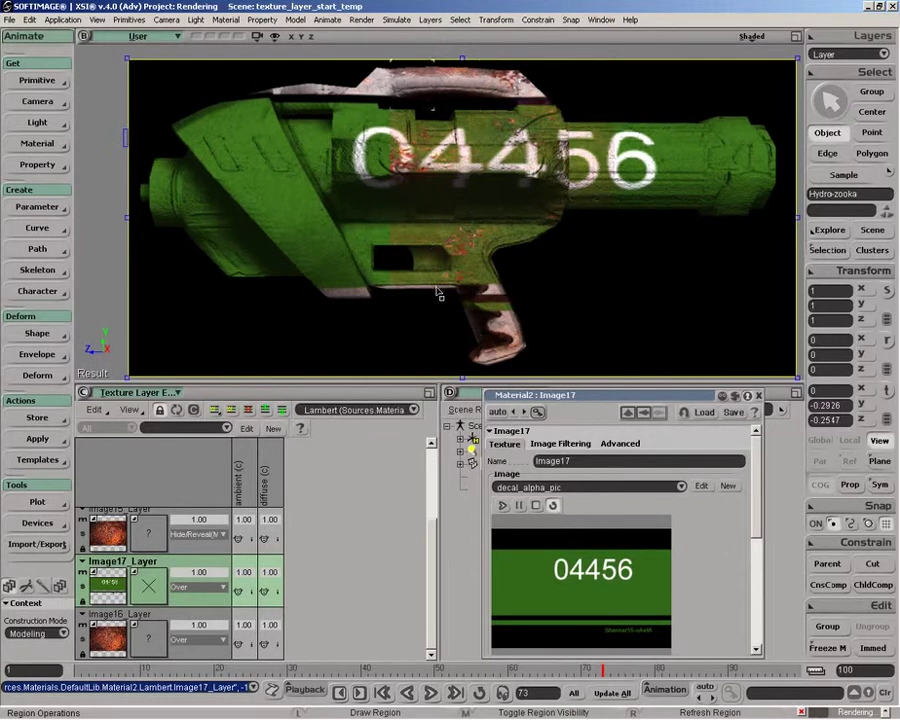
{"action": "left_click", "coordinate": [268, 410]}
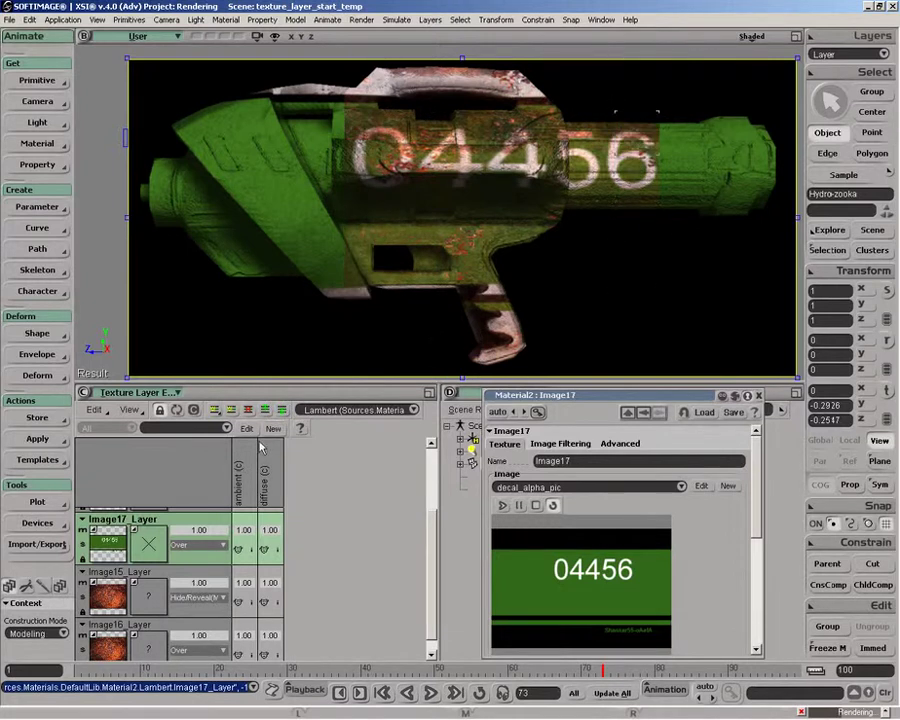
Move the Hide/Reveal rust layer below the Terrain-masked rust layer and back above it
{"action": "left_click", "coordinate": [246, 578]}
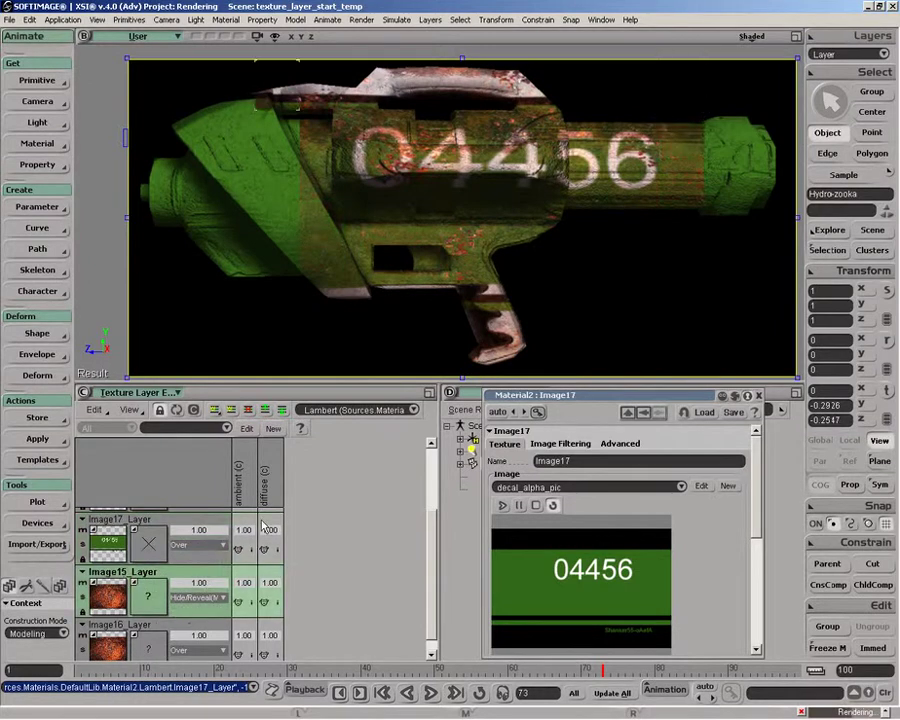
{"action": "left_click", "coordinate": [281, 411]}
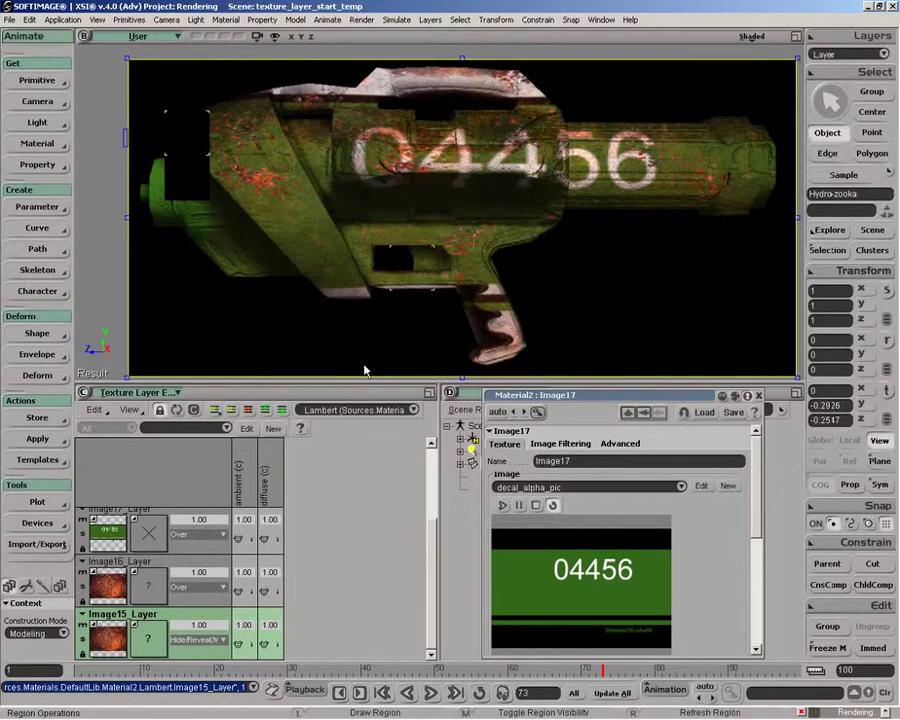
{"action": "left_click", "coordinate": [265, 410]}
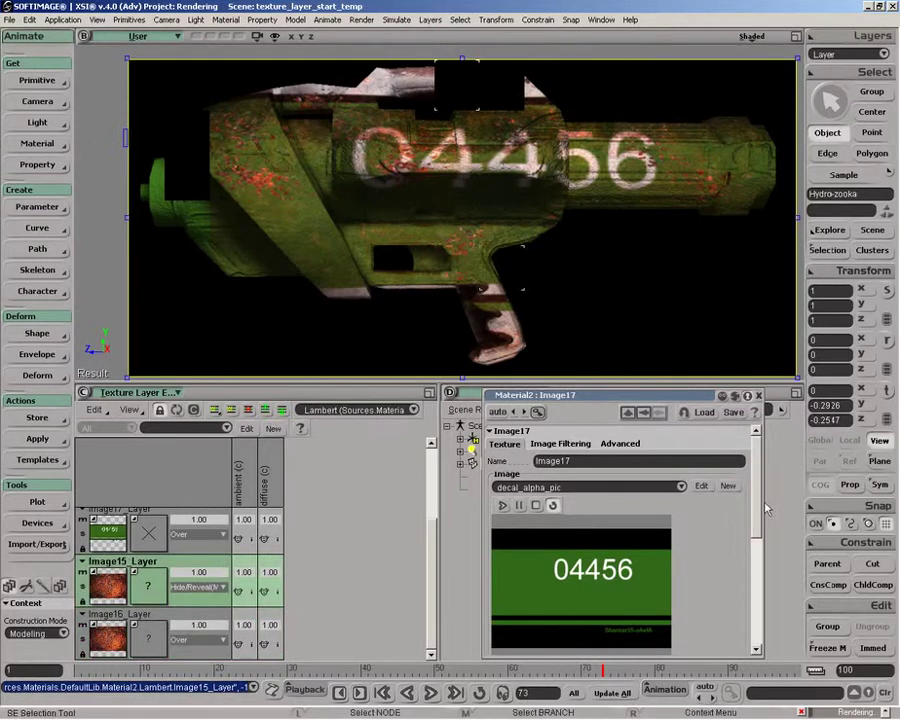
Assign Texture_Projection1 (Explicit UVWs) as the decal image's texture projection and close its properties
{"action": "scroll", "coordinate": [758, 490], "scroll_direction": "down", "scroll_amount": 5}
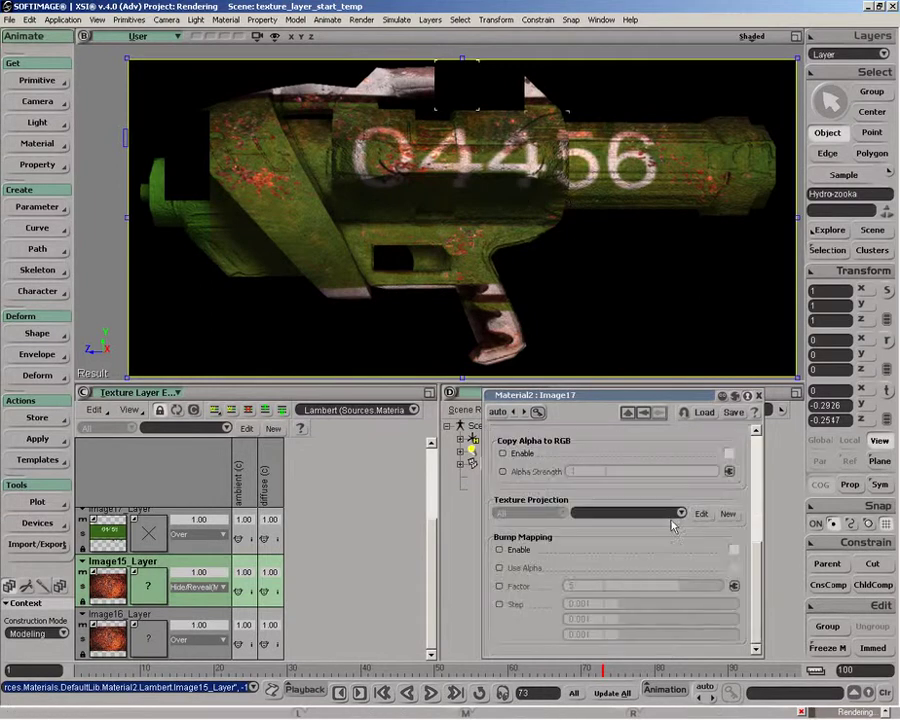
{"action": "left_click", "coordinate": [680, 512]}
{"action": "left_click", "coordinate": [665, 521]}
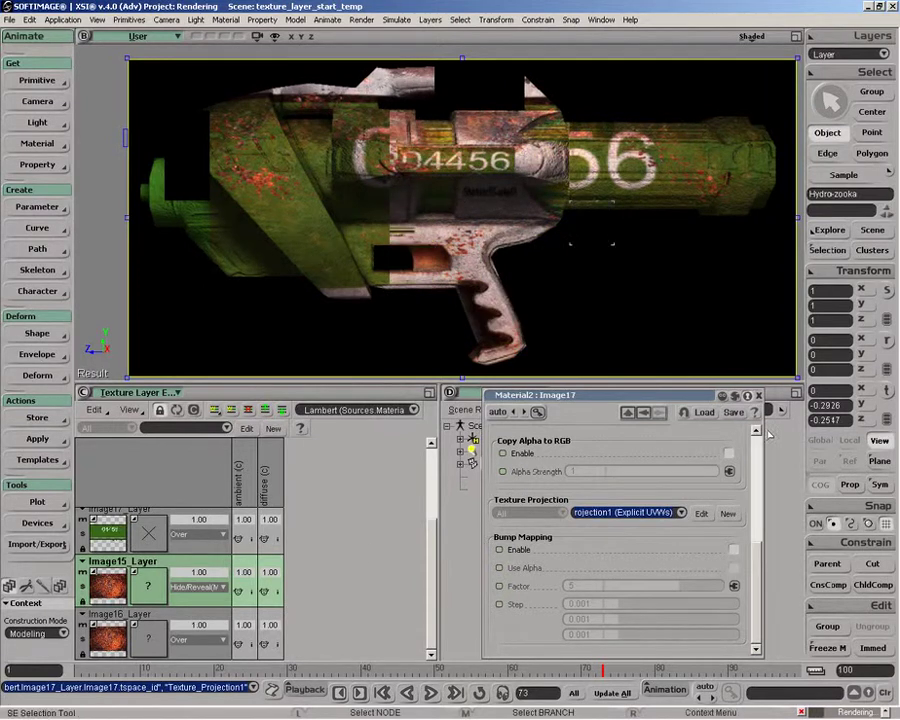
{"action": "left_click", "coordinate": [759, 396]}
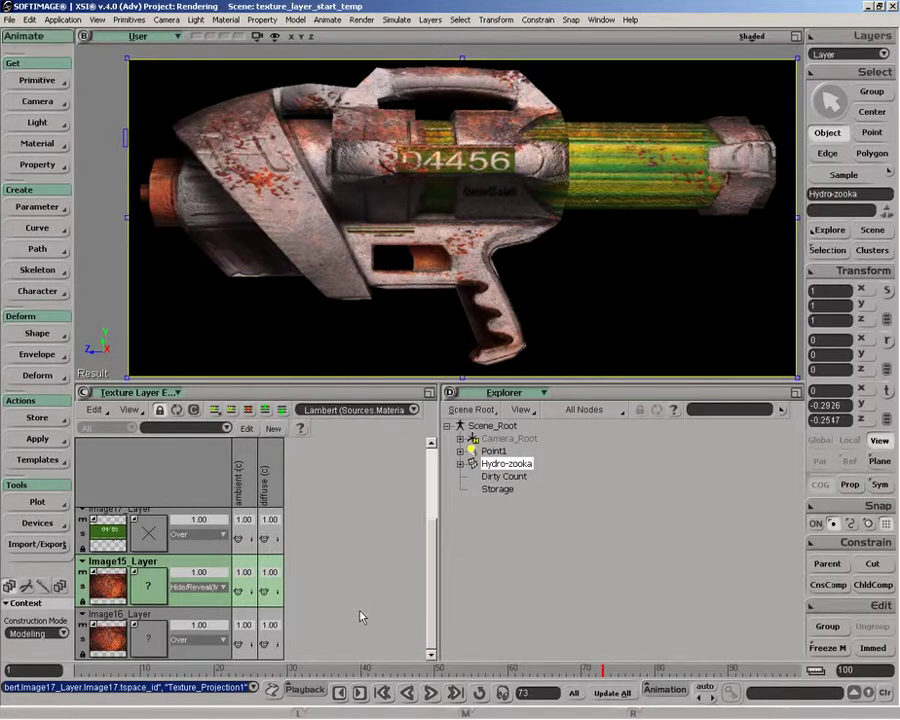
Create a new bottom layer that reuses the rust image of the Terrain-masked Image16 layer
{"action": "left_click", "coordinate": [214, 411]}
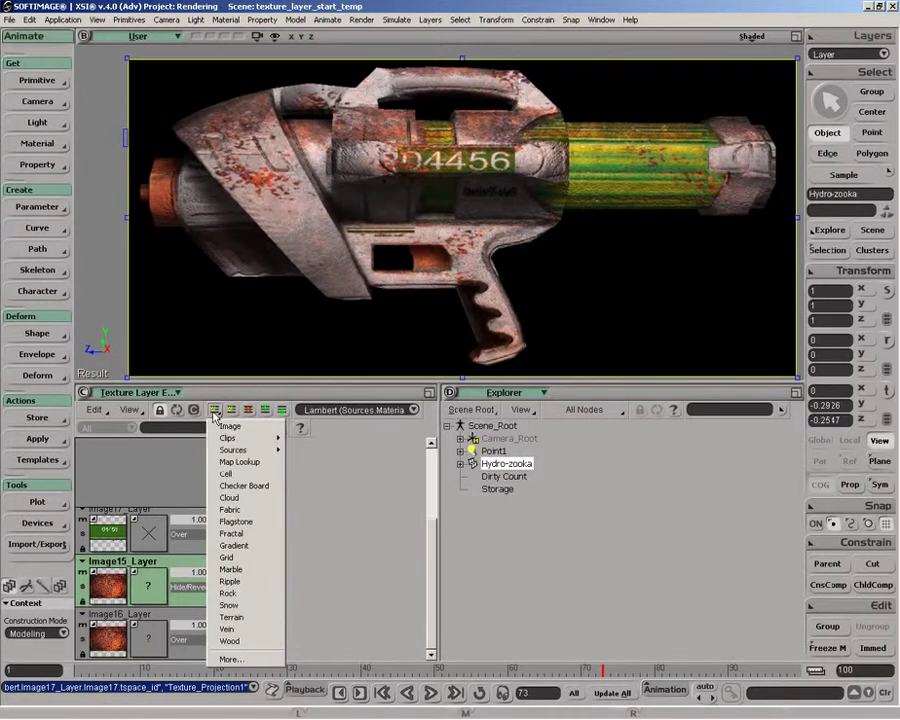
{"action": "left_click", "coordinate": [388, 529]}
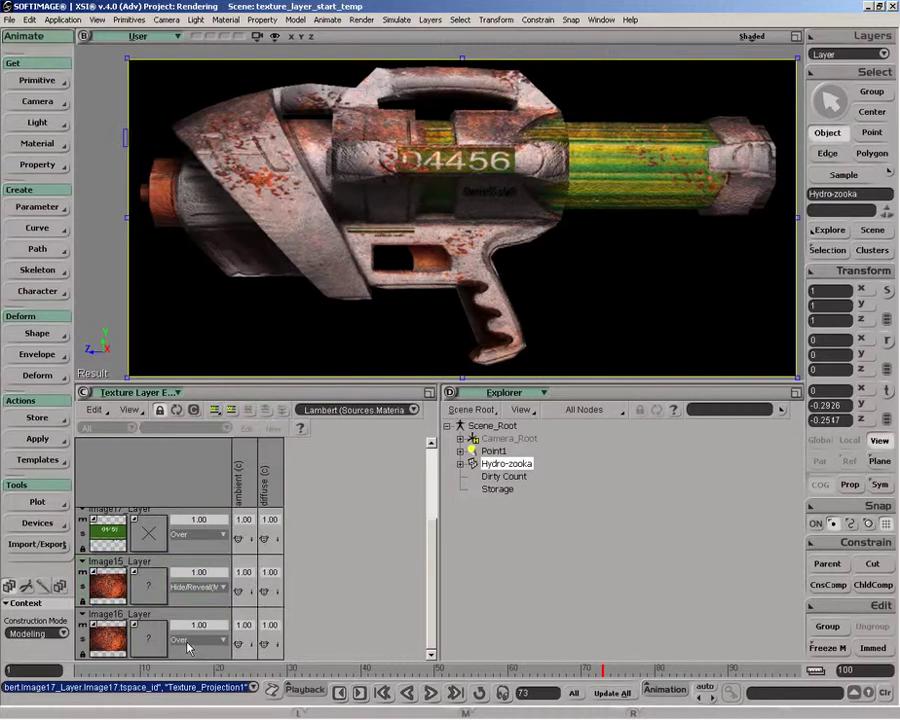
{"action": "left_click", "coordinate": [107, 637]}
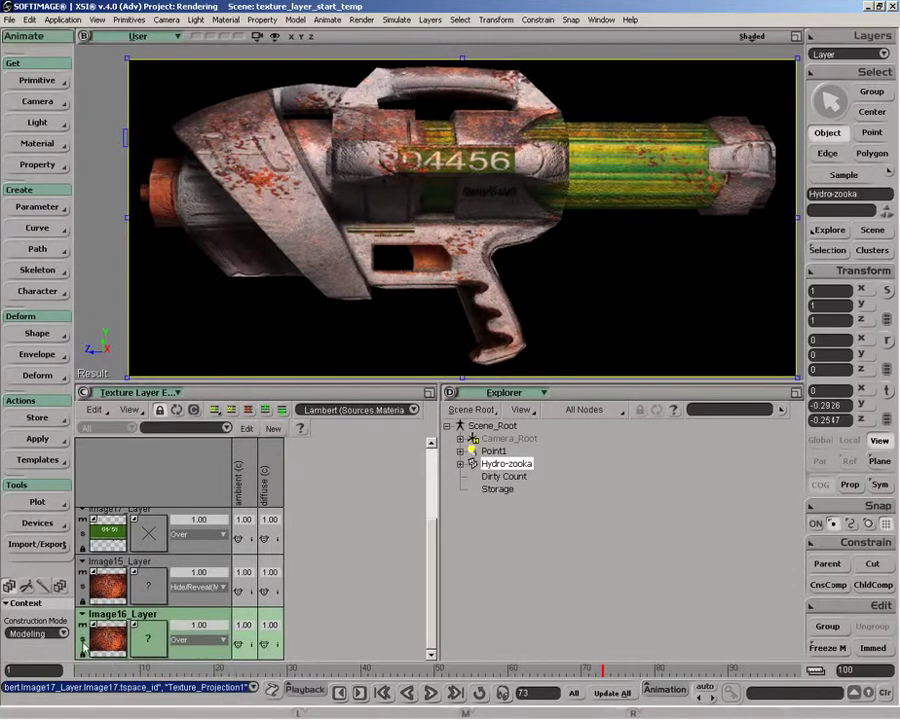
{"action": "left_click_drag", "start_coordinate": [98, 642], "coordinate": [338, 657]}
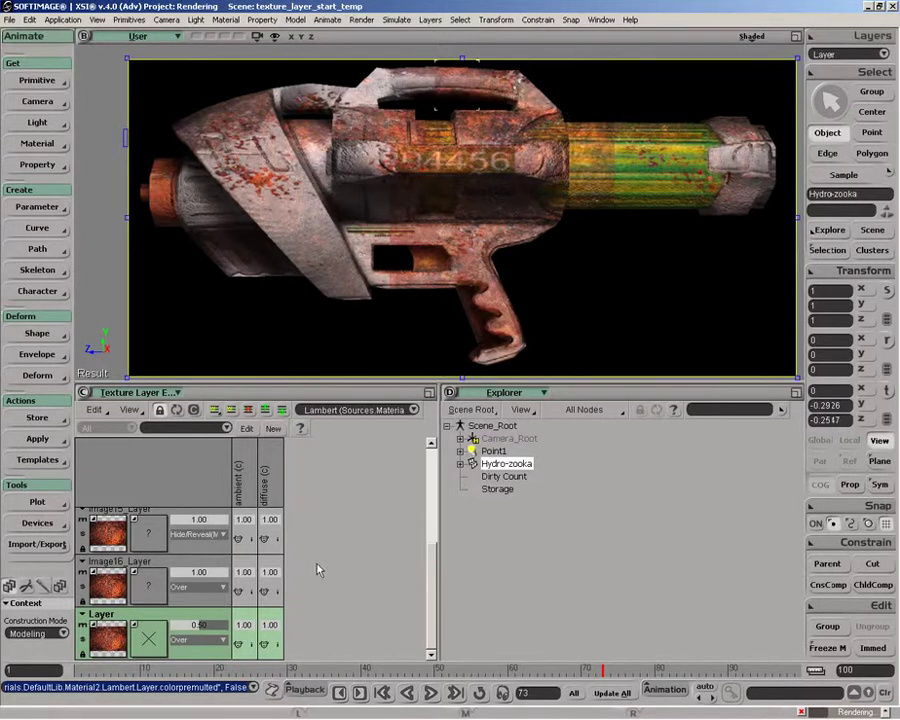
Show the material's render tree and reposition the MEDRUST2_pic and Image16 nodes to expose their connections
{"action": "key", "text": "7"}
{"action": "left_click_drag", "start_coordinate": [205, 226], "coordinate": [193, 276]}
{"action": "left_click_drag", "start_coordinate": [362, 296], "coordinate": [341, 279]}
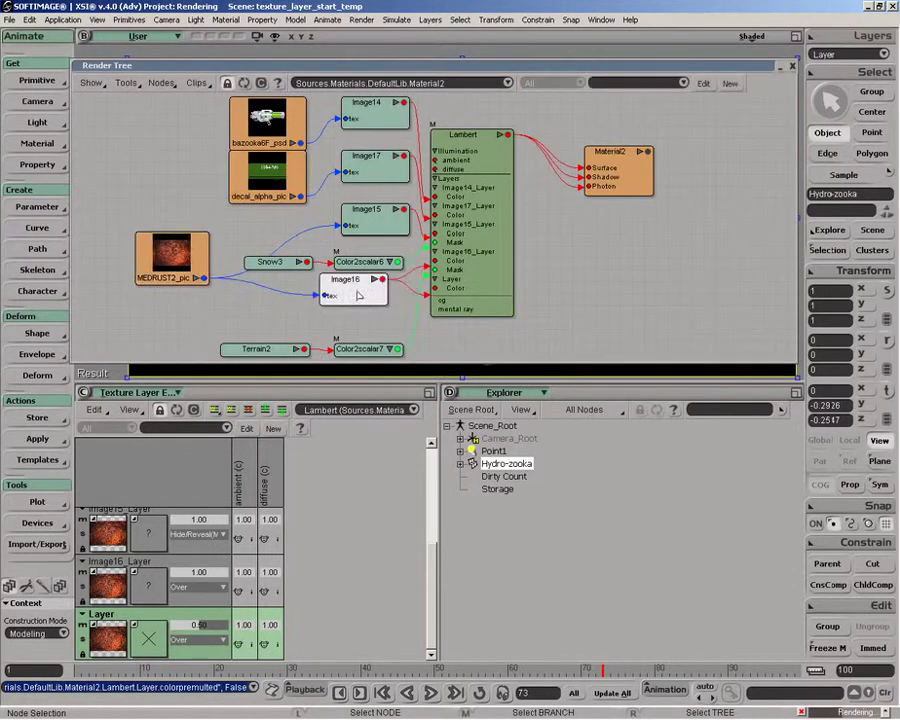